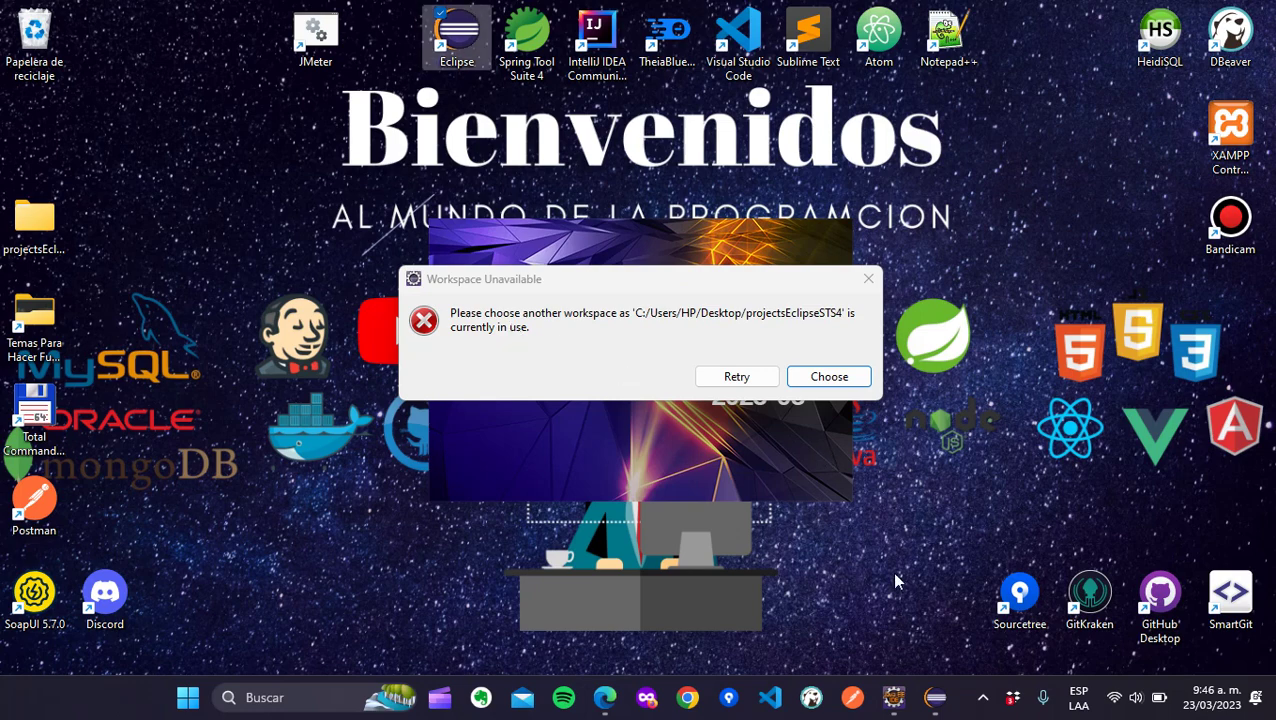
- Bring up the already running Eclipse window, check which workspace it has open, and return to the workspace error
left_click(895, 708)
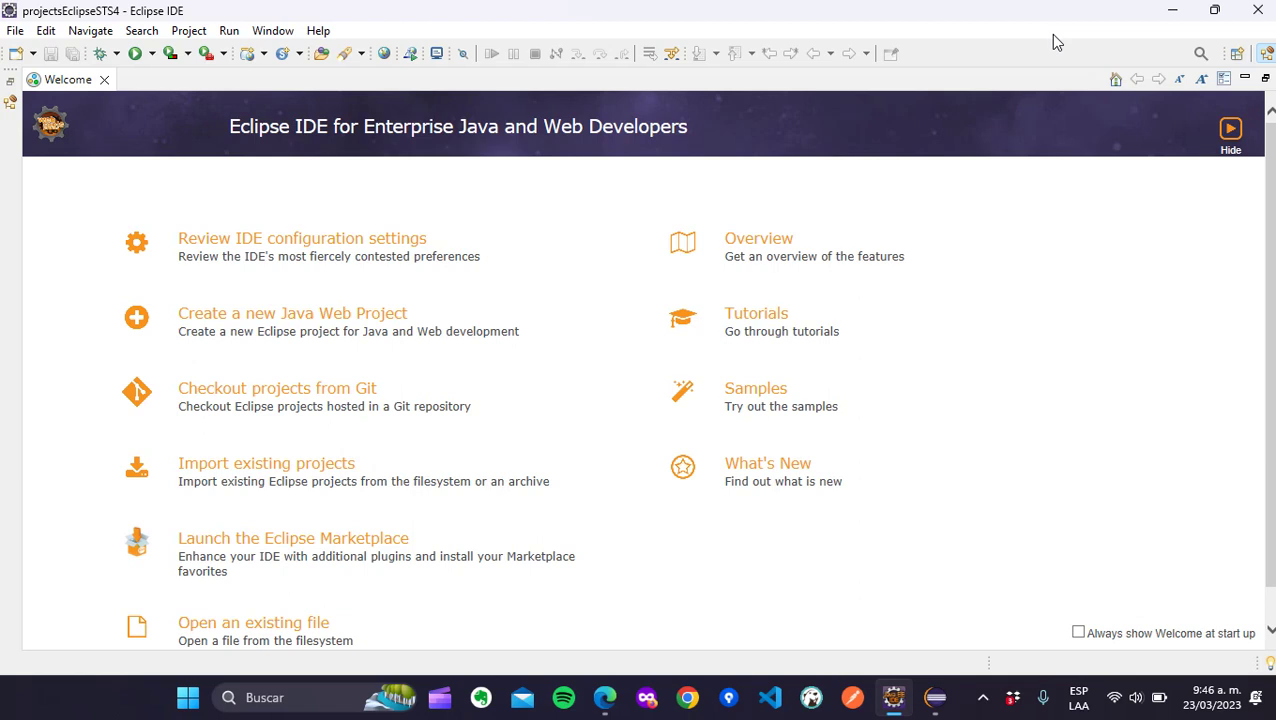
left_click(1170, 20)
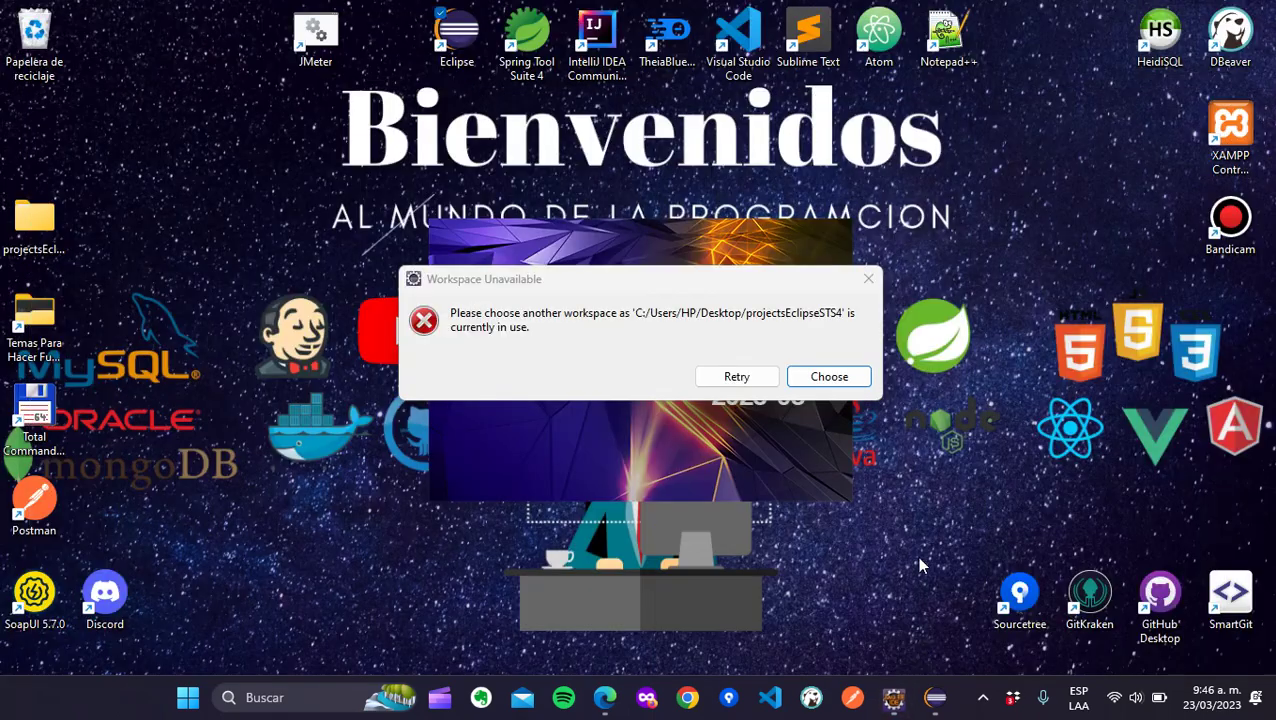
left_click(896, 700)
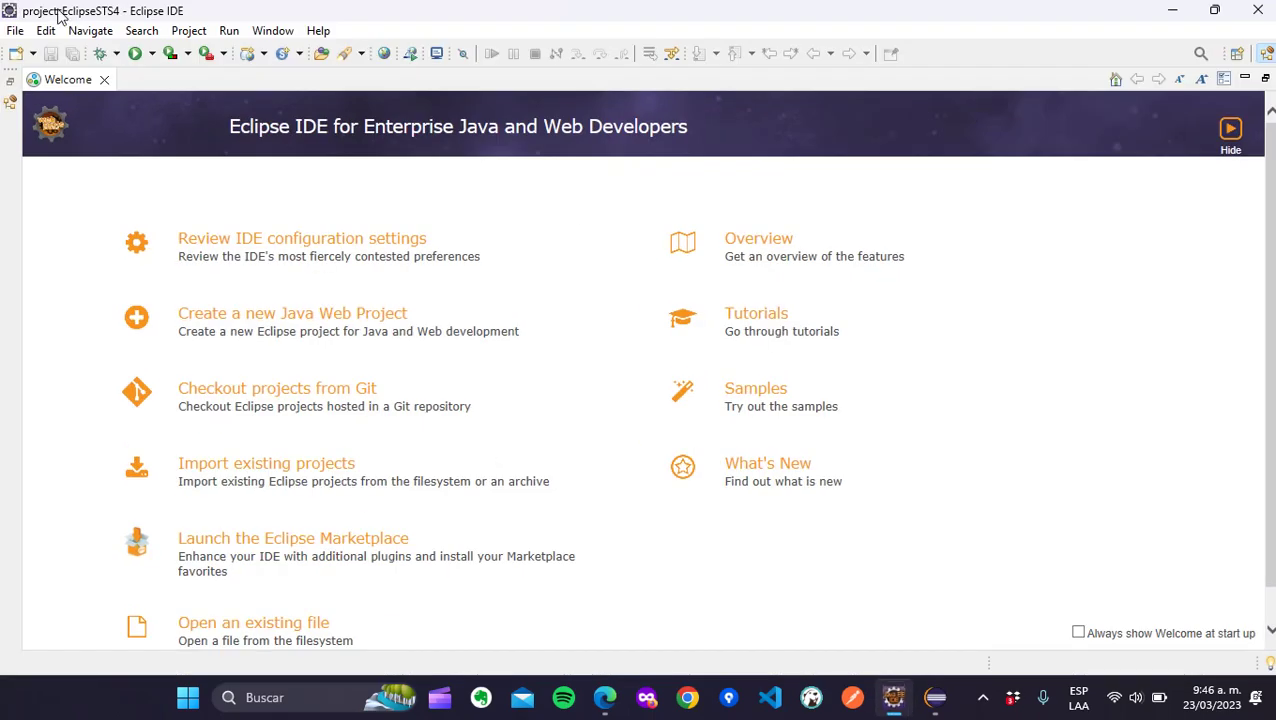
left_click(894, 697)
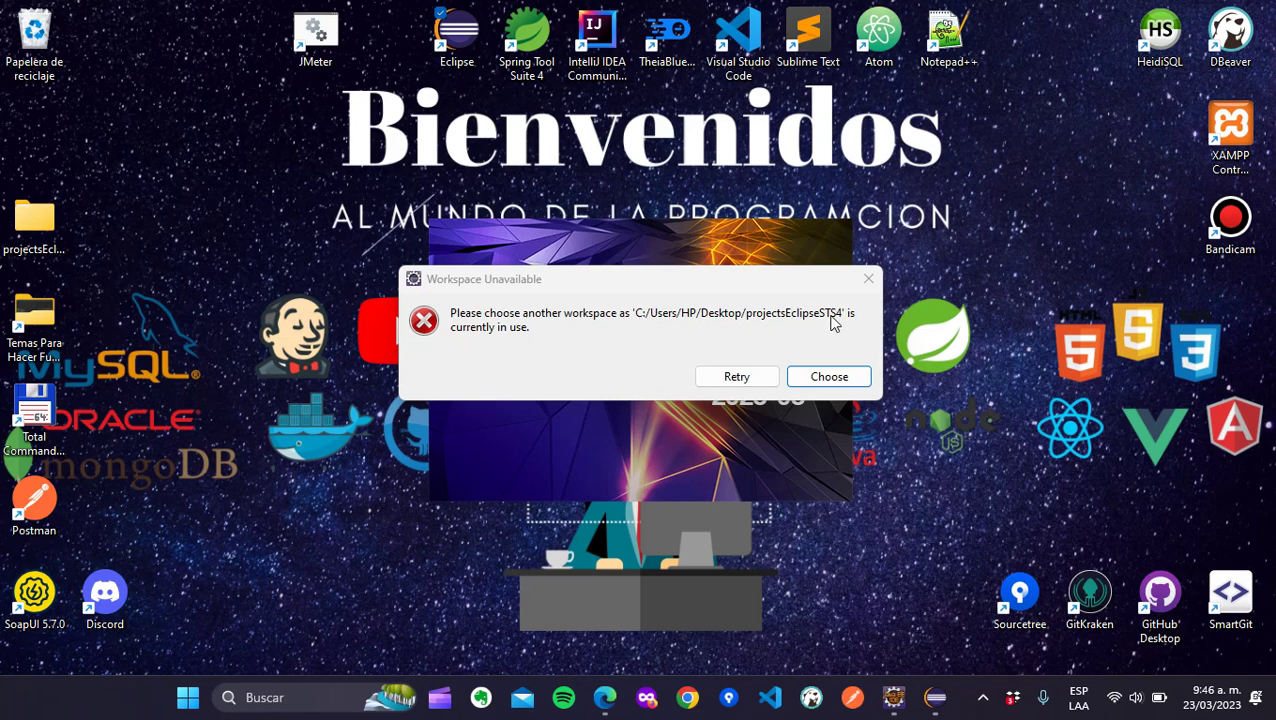
left_click(736, 377)
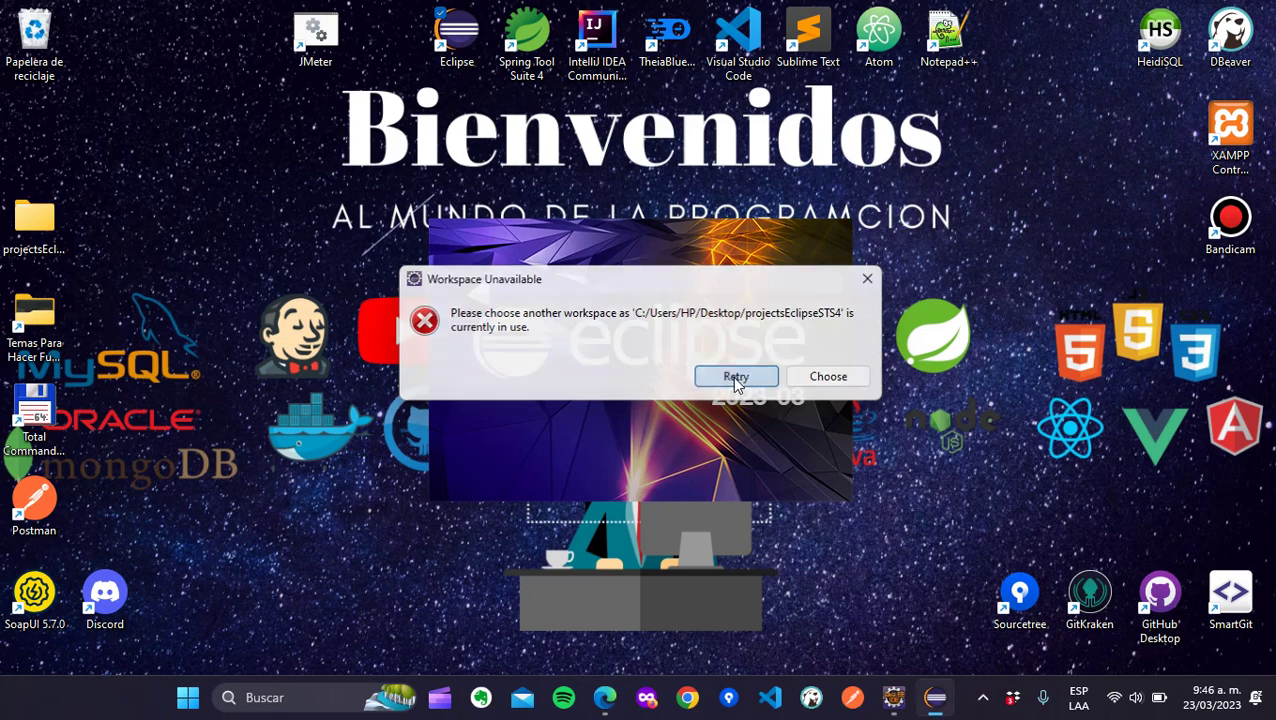
left_click(836, 376)
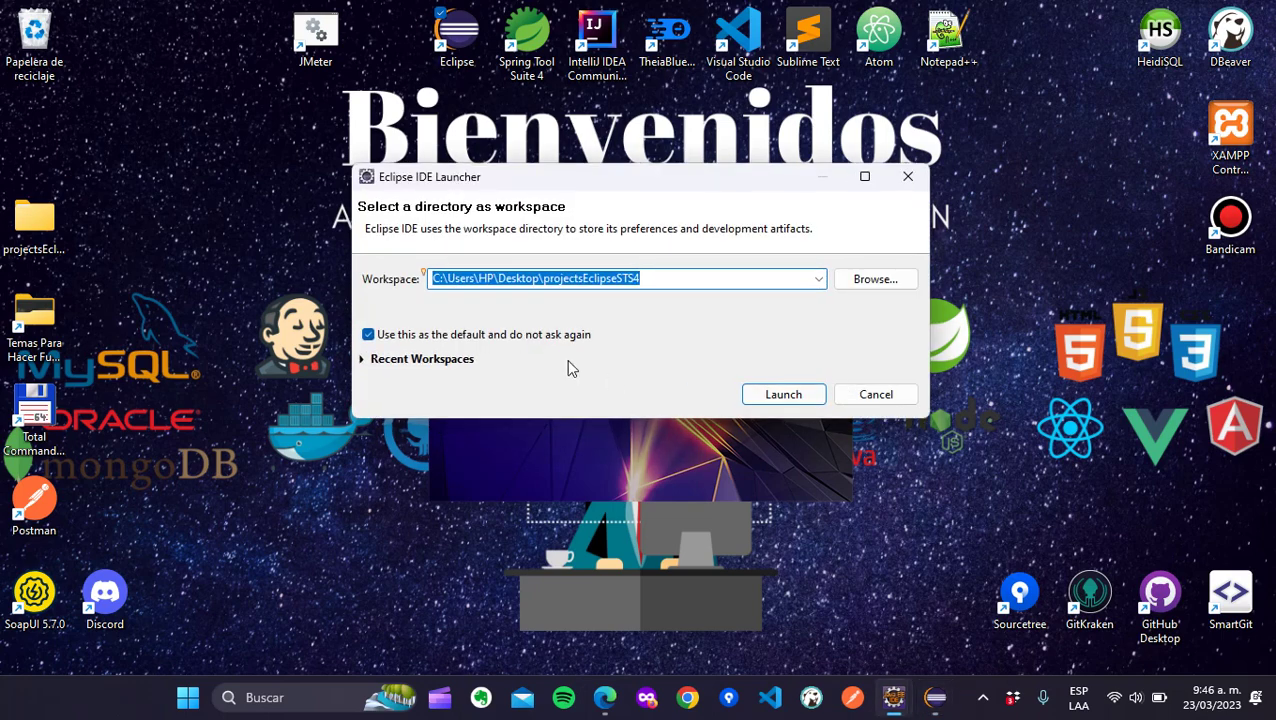
left_click(429, 336)
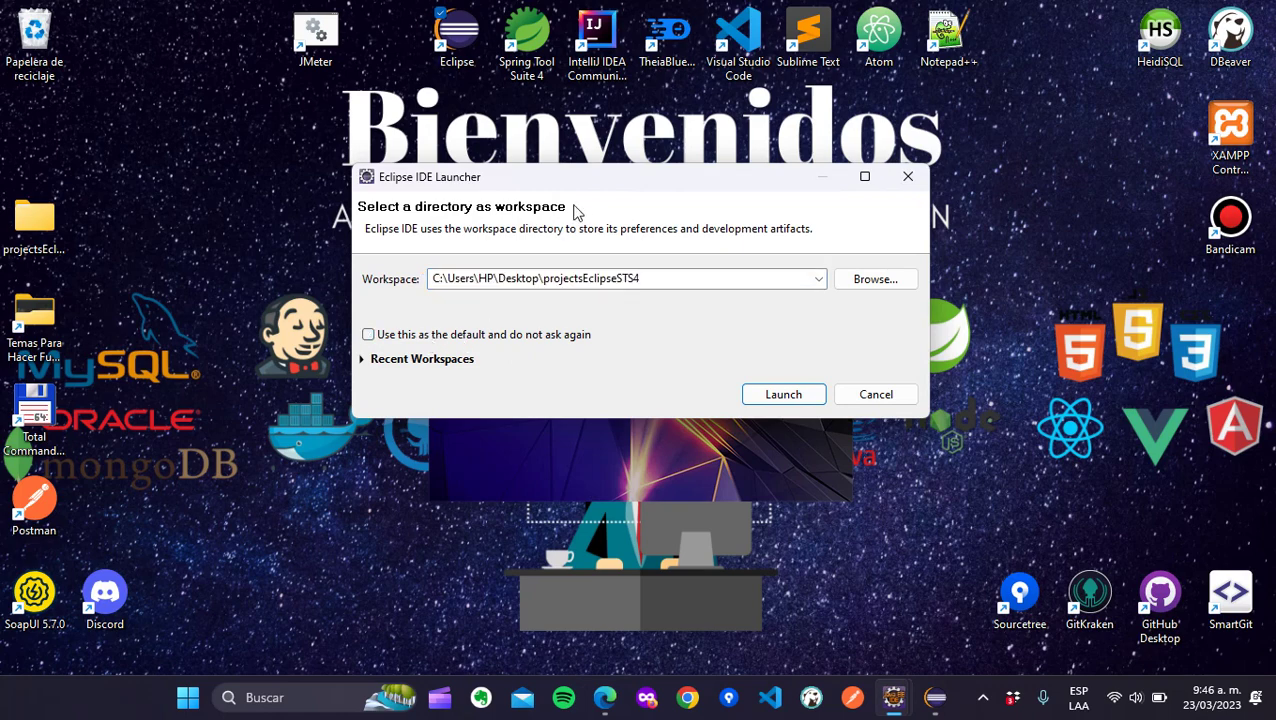
left_click_drag(558, 178, 615, 136)
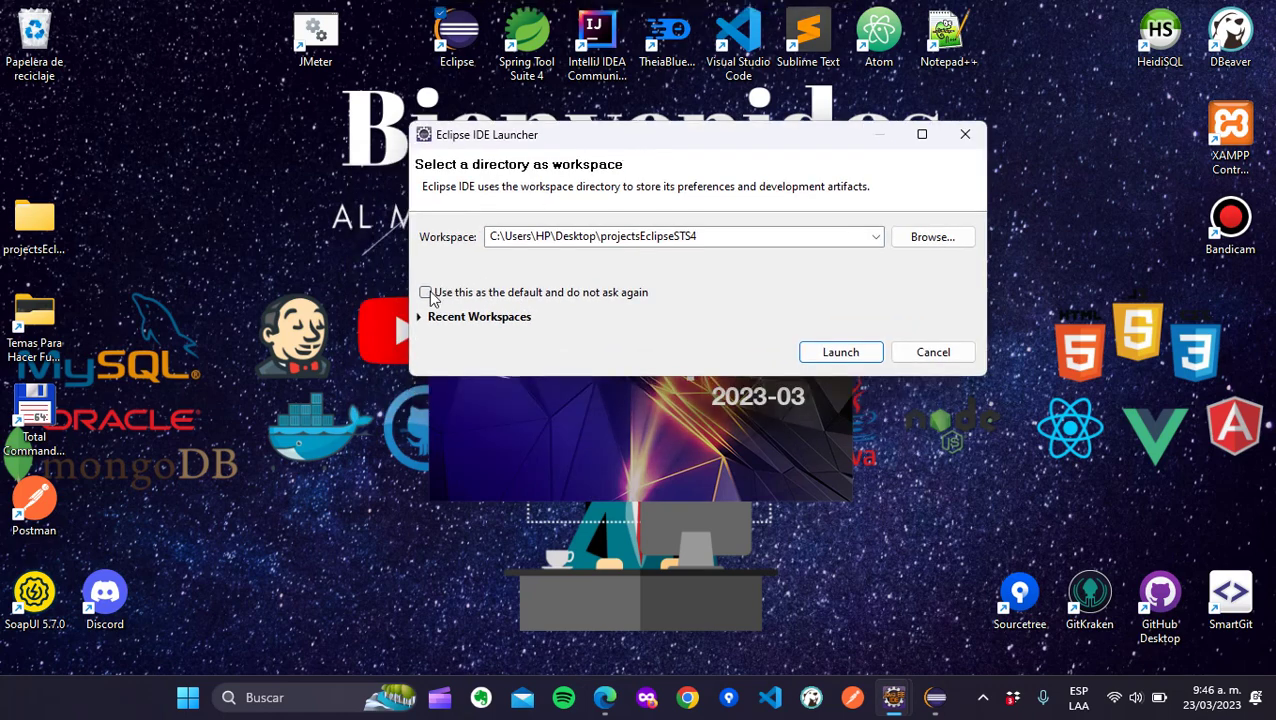
left_click(427, 293)
left_click(964, 136)
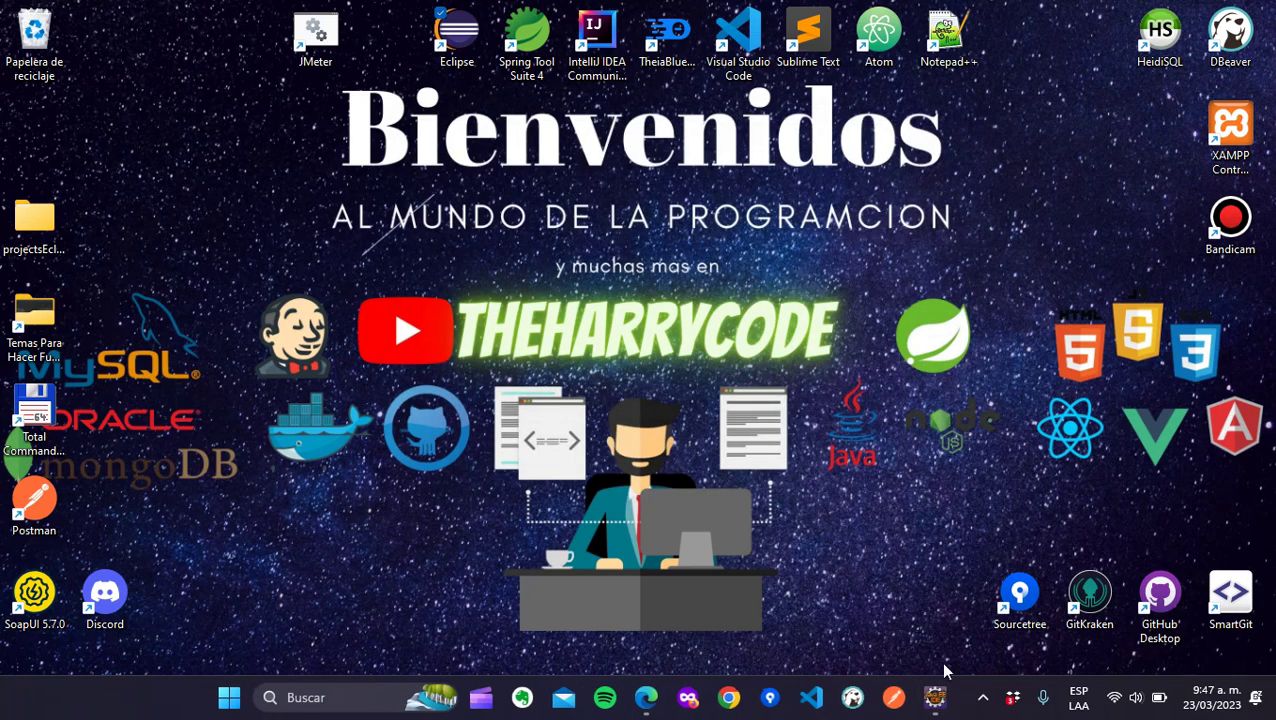
- Check the workspace of the running Eclipse window and launch a second Eclipse instance from the desktop
left_click(936, 695)
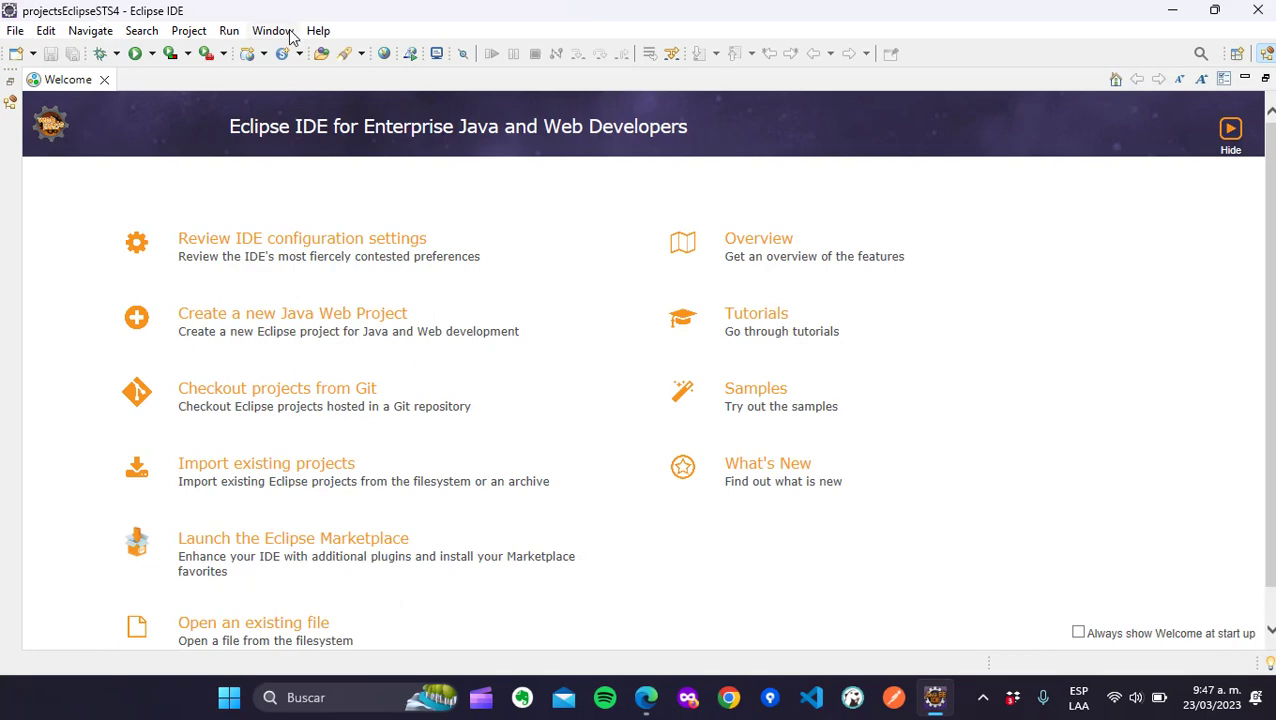
left_click(935, 697)
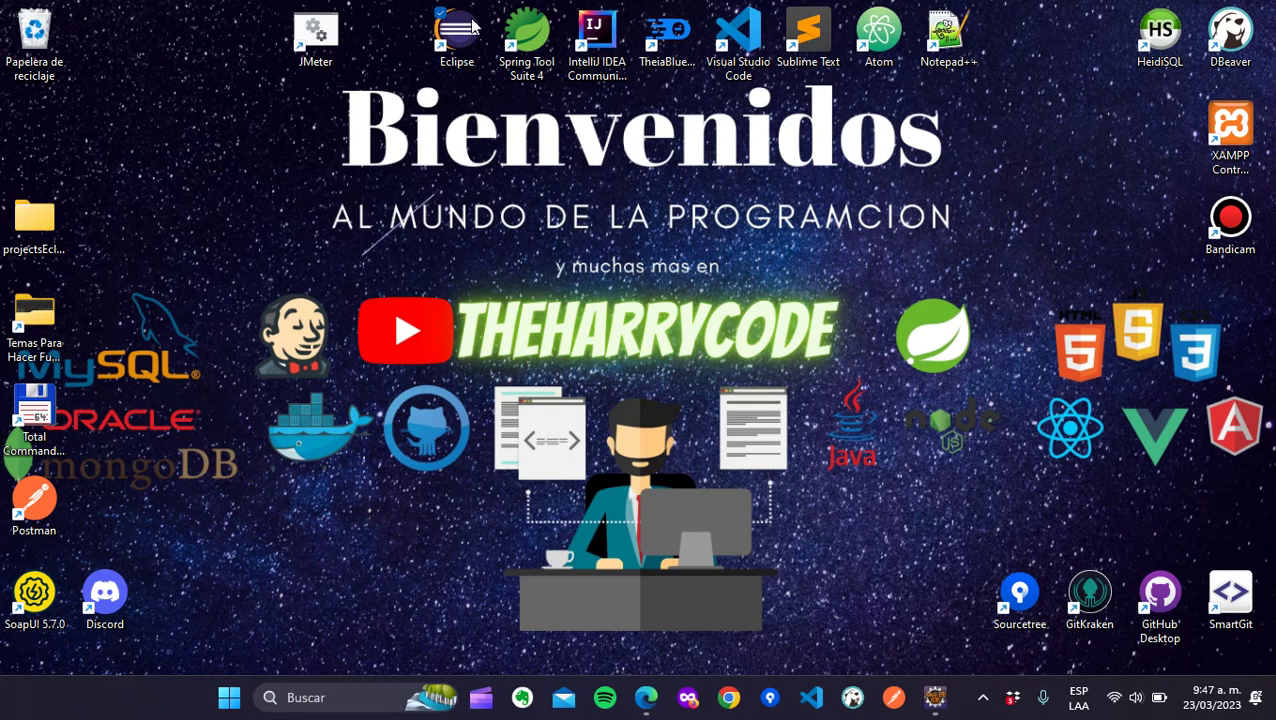
double_click(456, 38)
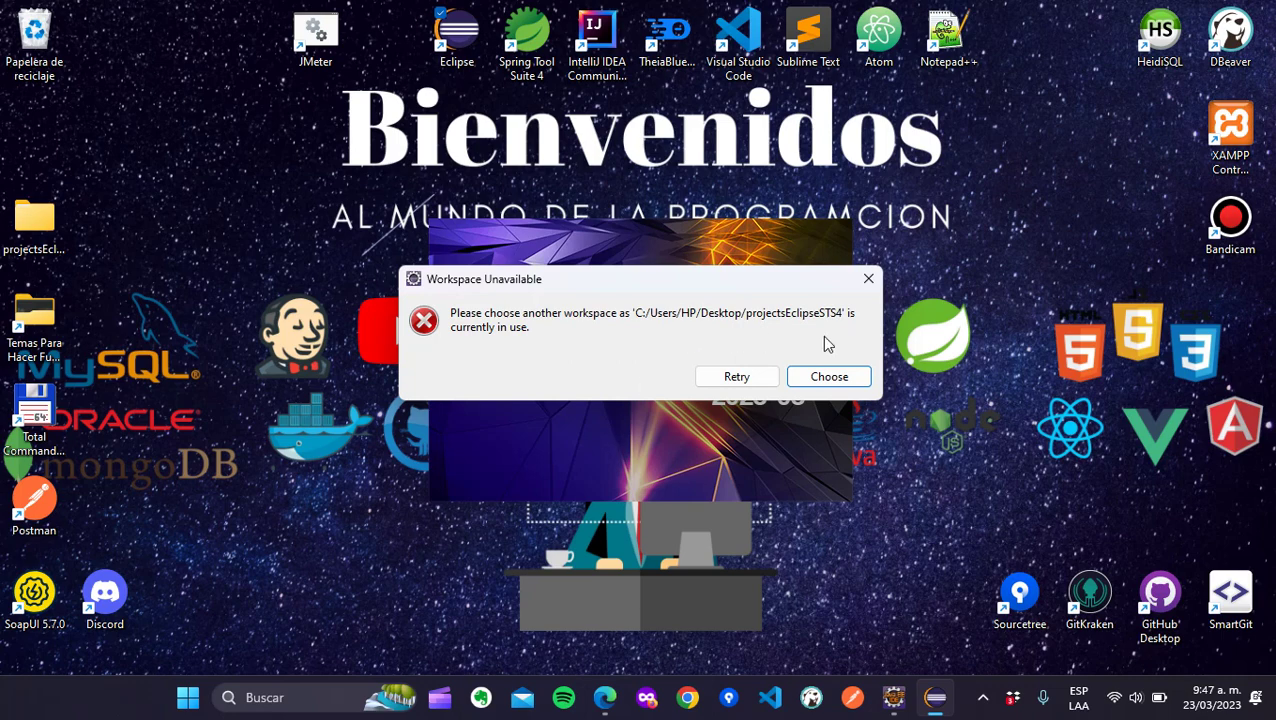
- Close the Eclipse window that is using the projectsEclipseSTS4 workspace and retry opening that workspace in the new instance
left_click(893, 697)
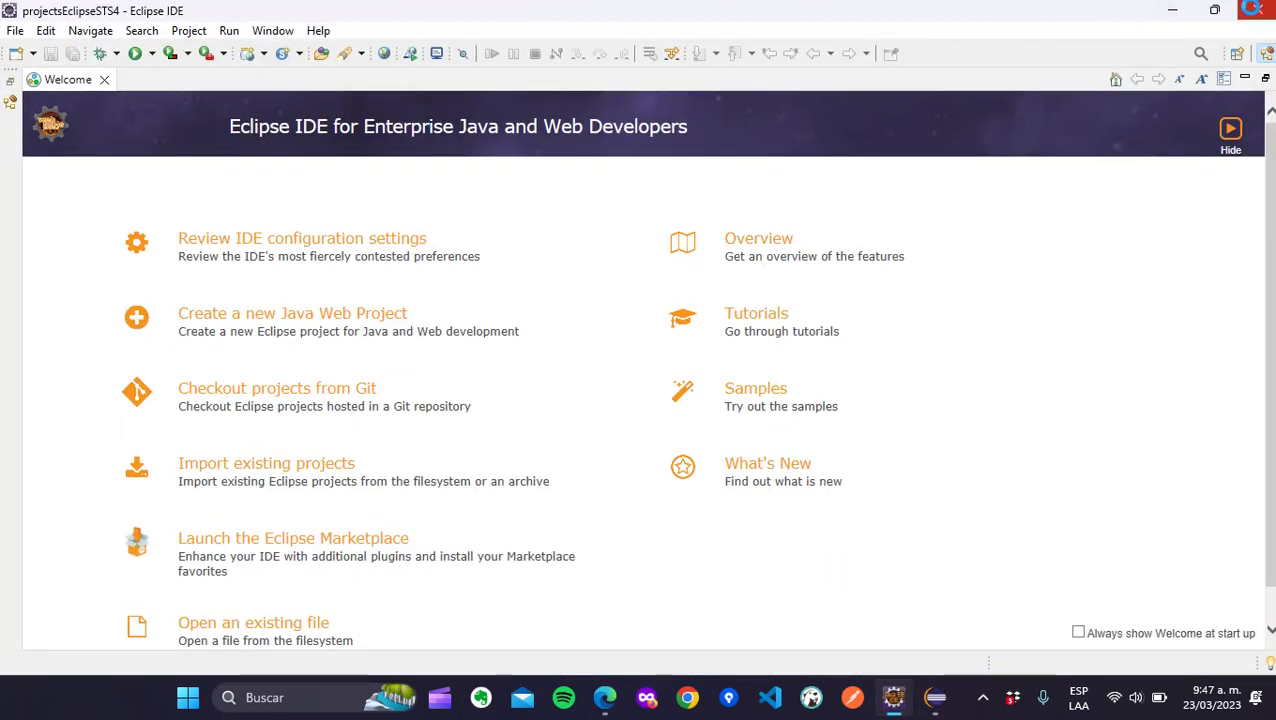
left_click(1252, 9)
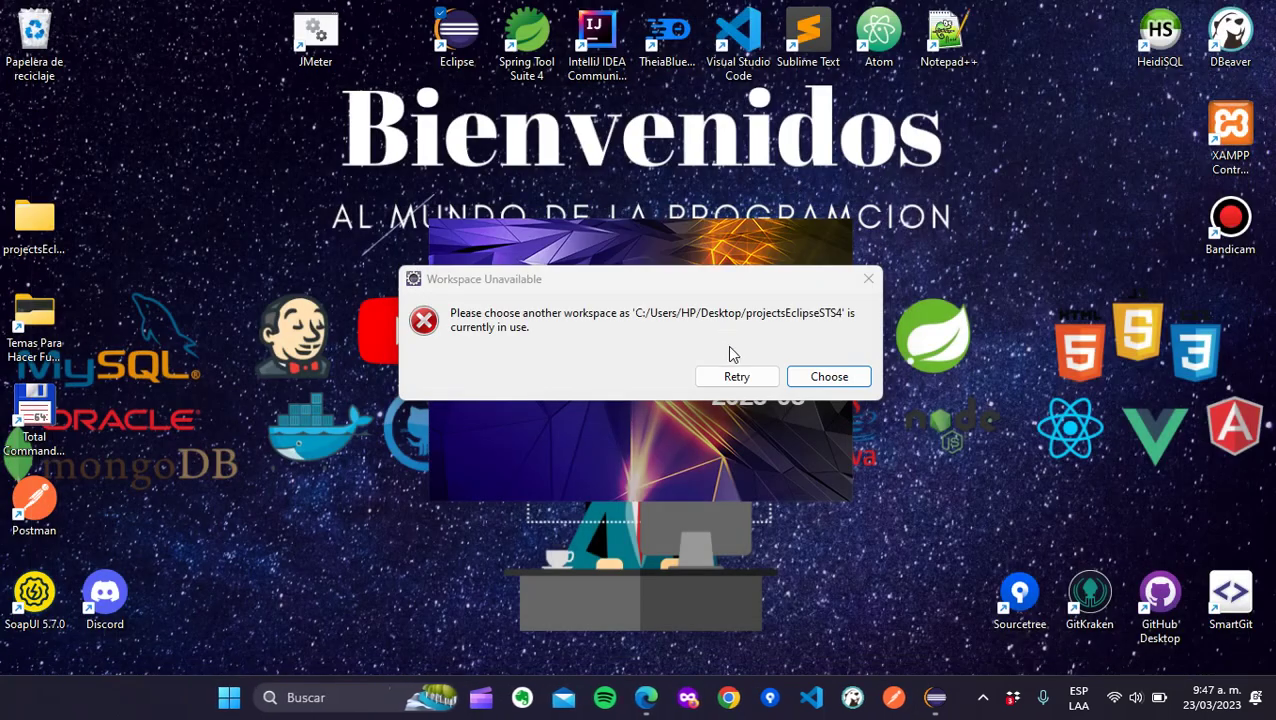
left_click(729, 377)
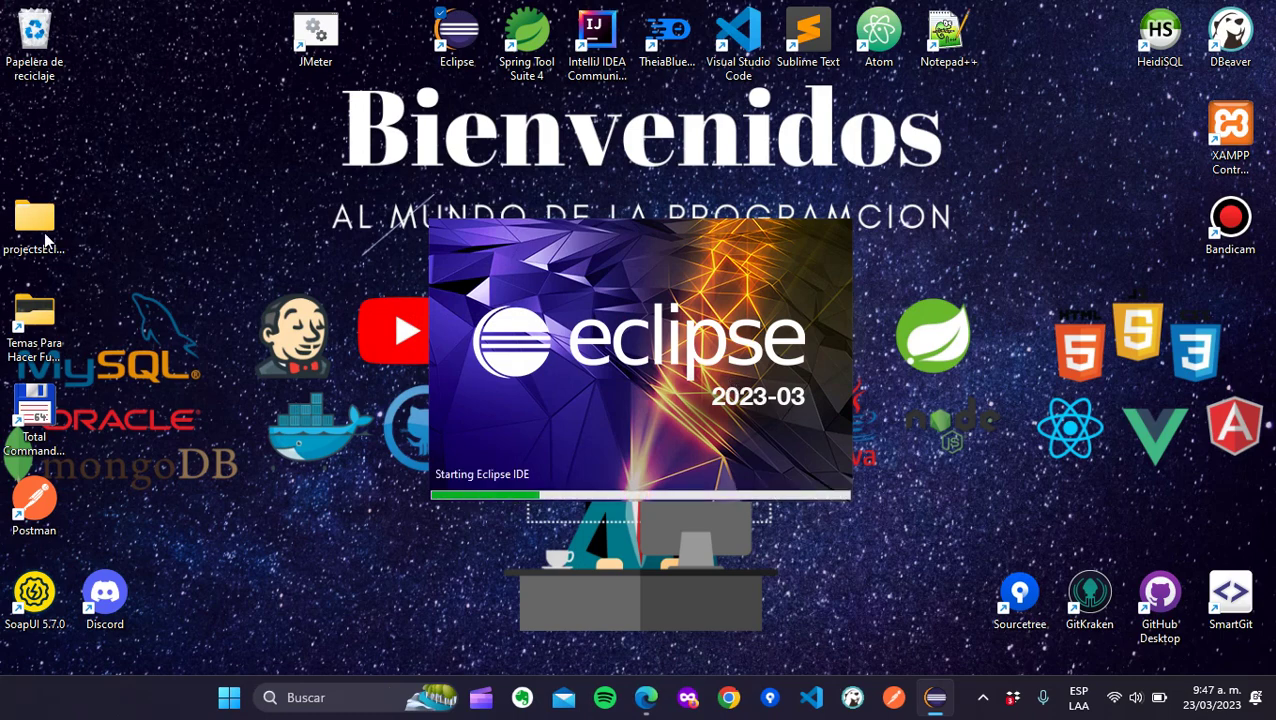
mouse_move(44, 236)
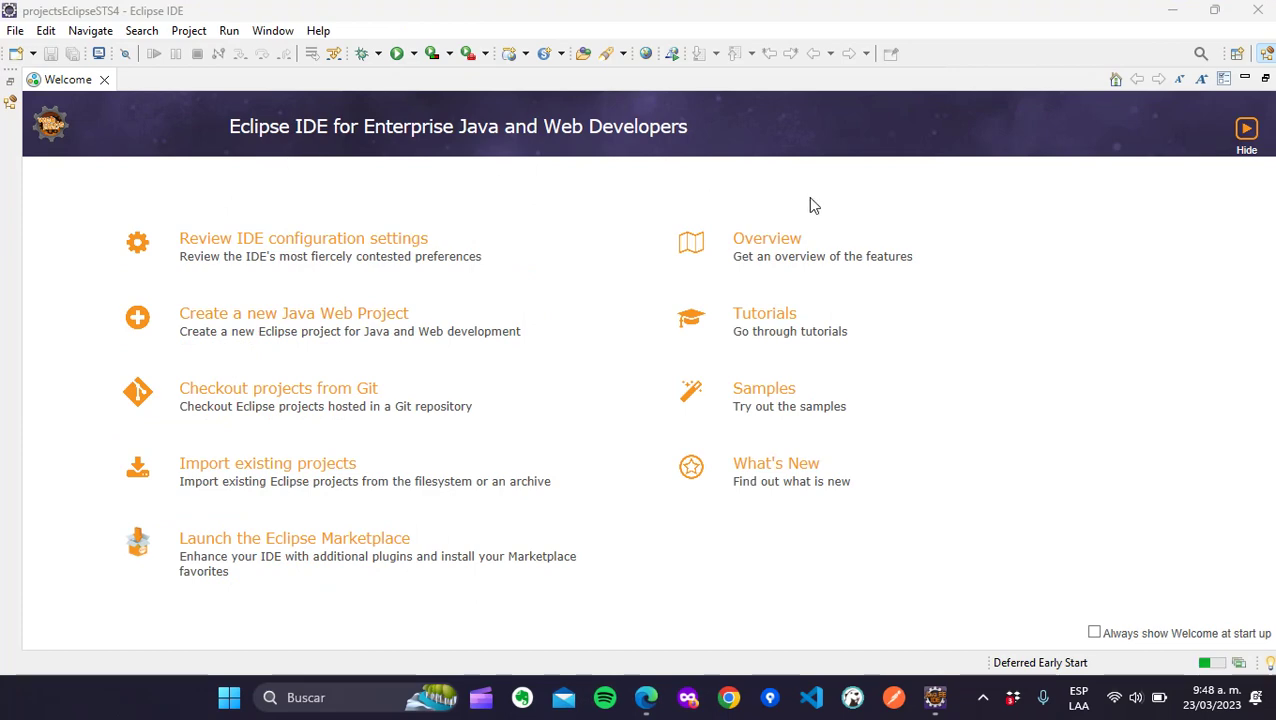
- Minimize the projectsEclipseSTS4 window and launch another Eclipse instance from the desktop alongside it
left_click(1176, 12)
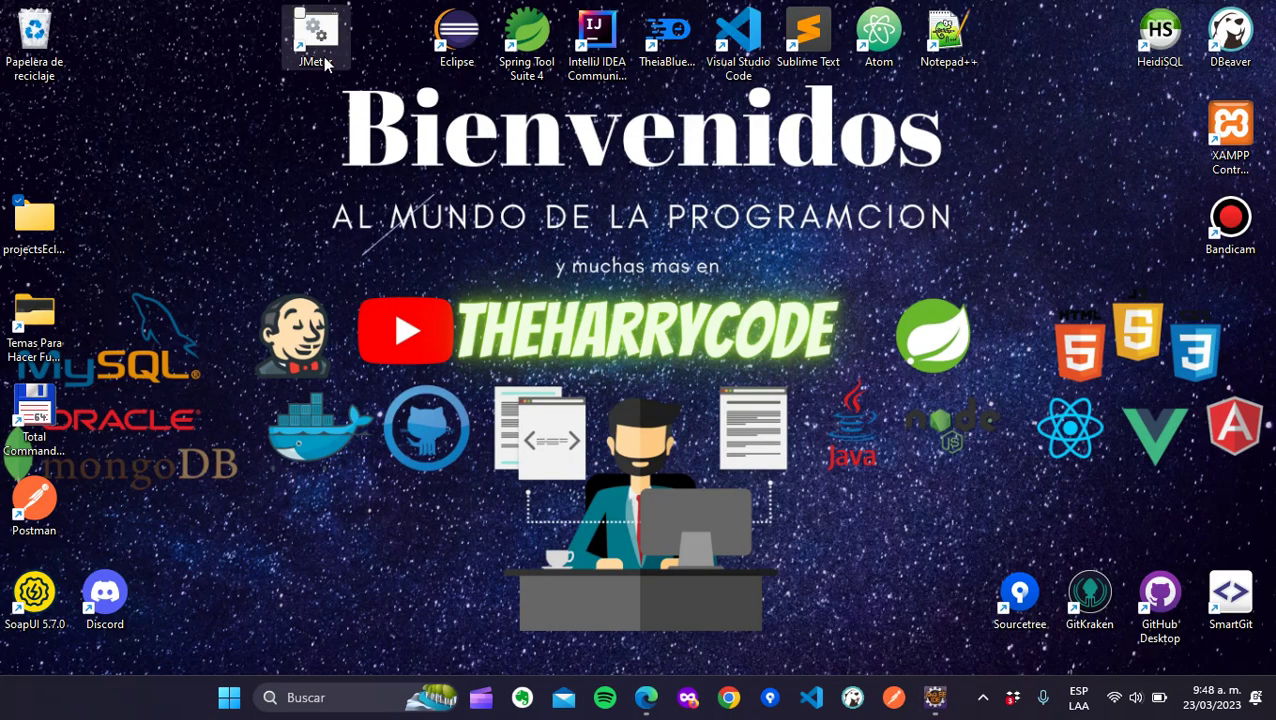
double_click(455, 55)
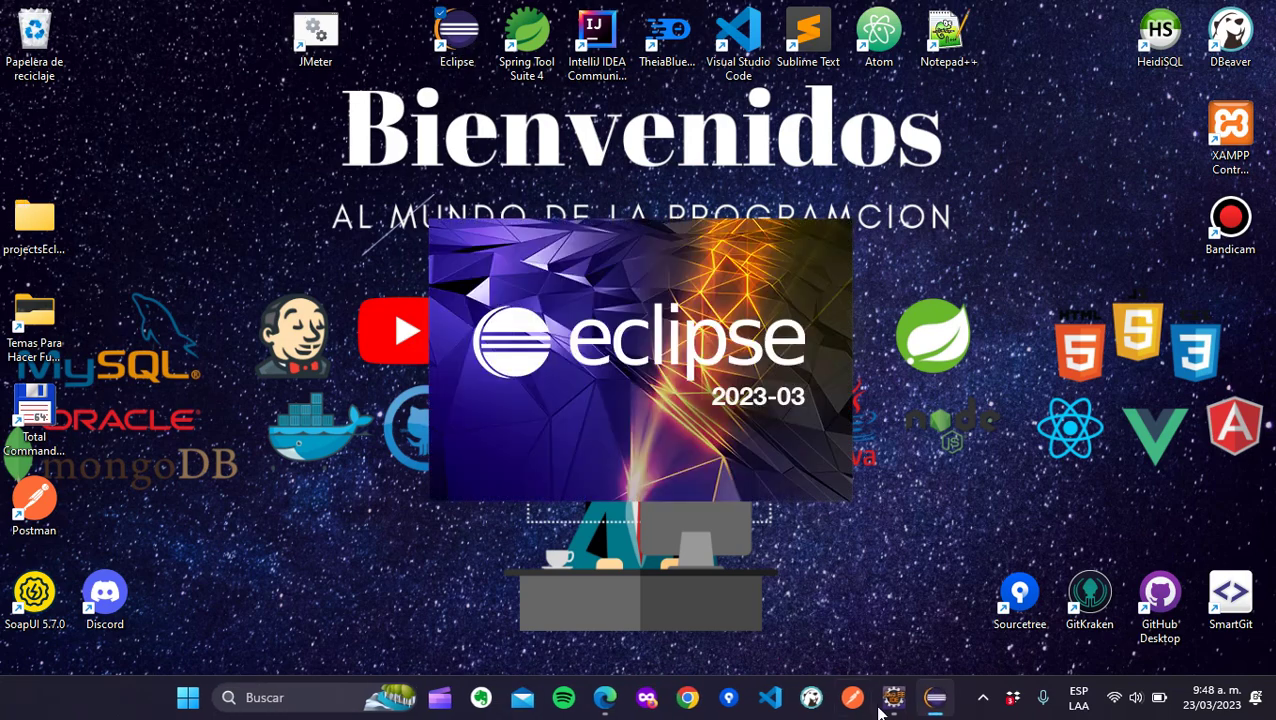
left_click(891, 703)
left_click(891, 703)
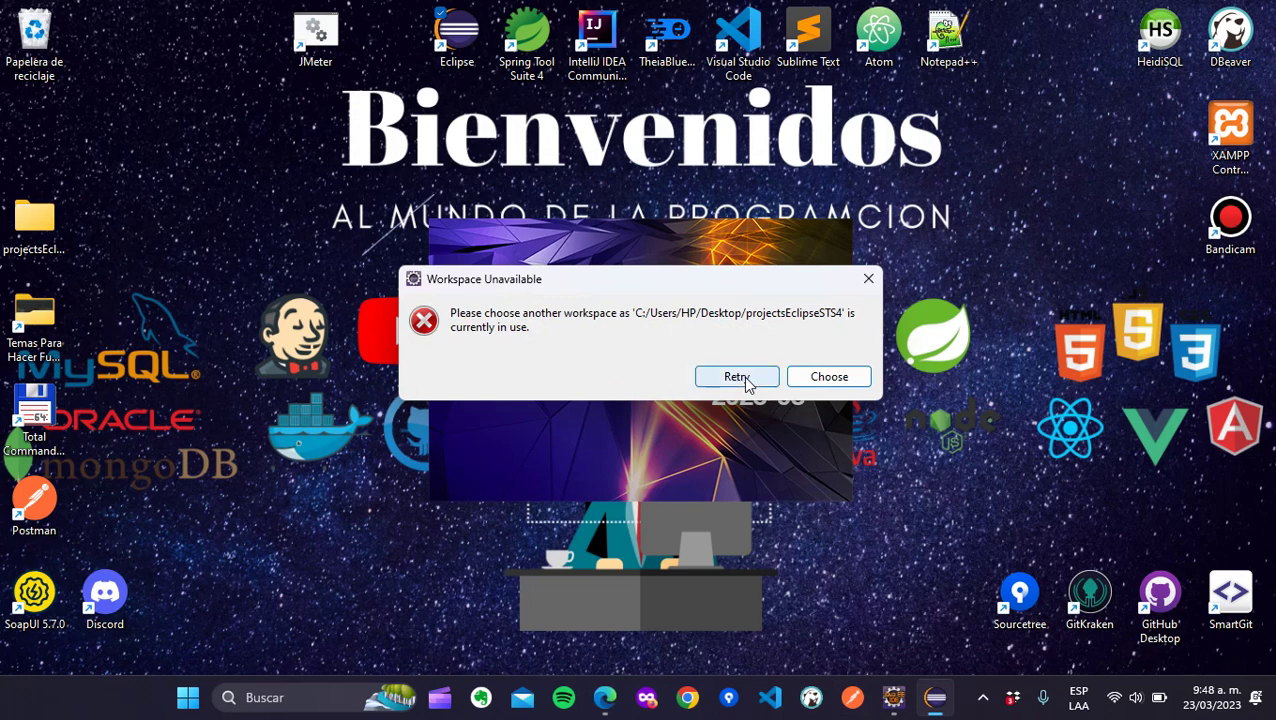
left_click(894, 699)
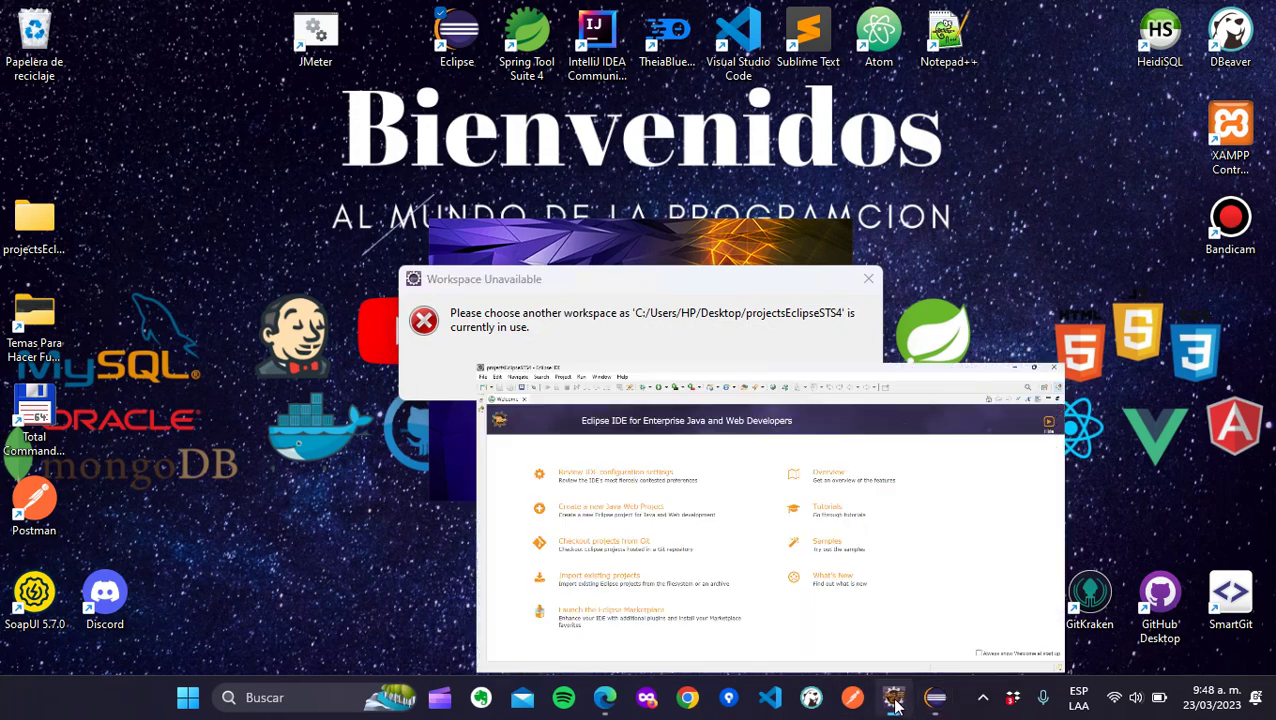
left_click(893, 703)
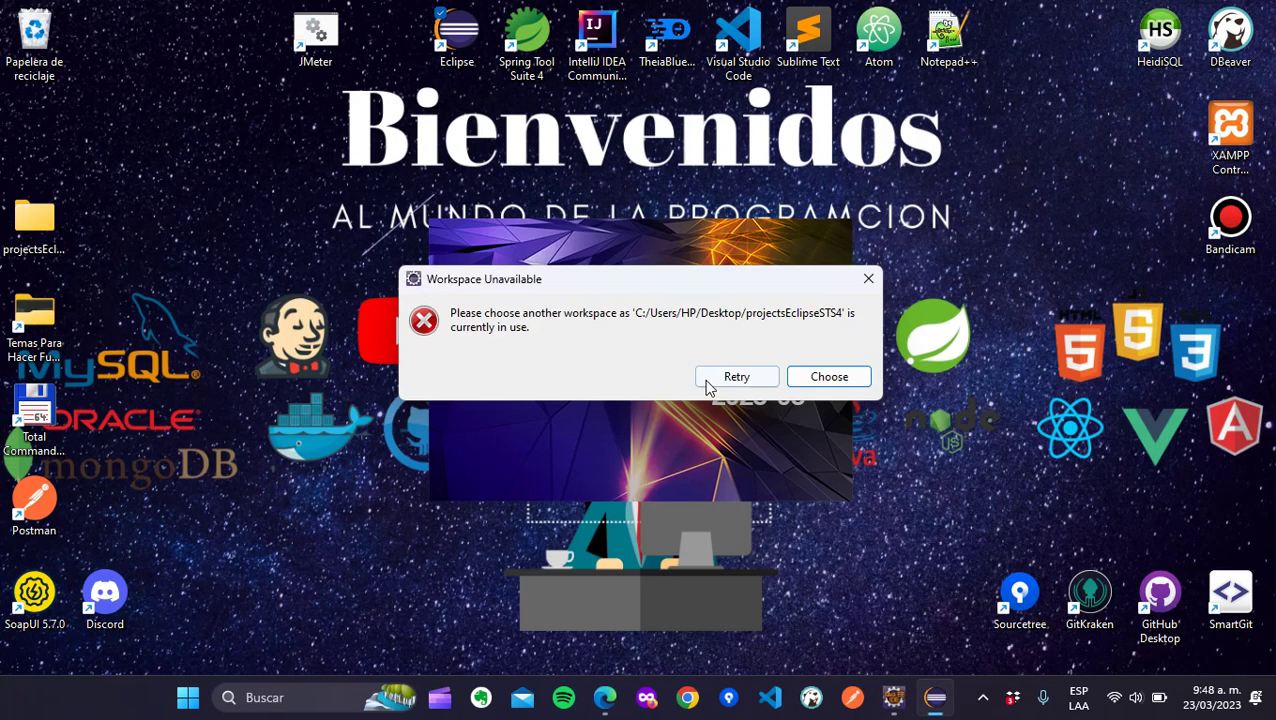
- Choose C:\mycode\workspace\ws_cursojava as the other workspace, turn off using it as the default without asking, and launch Eclipse
left_click(829, 378)
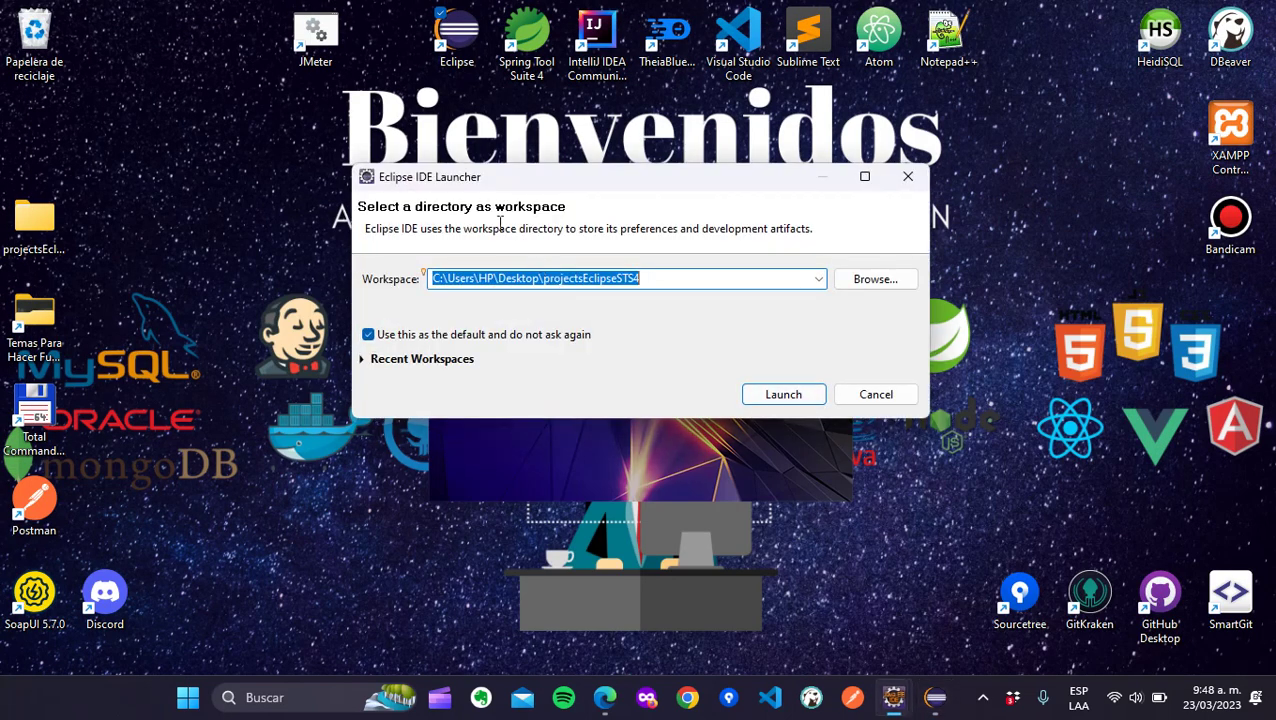
left_click(818, 279)
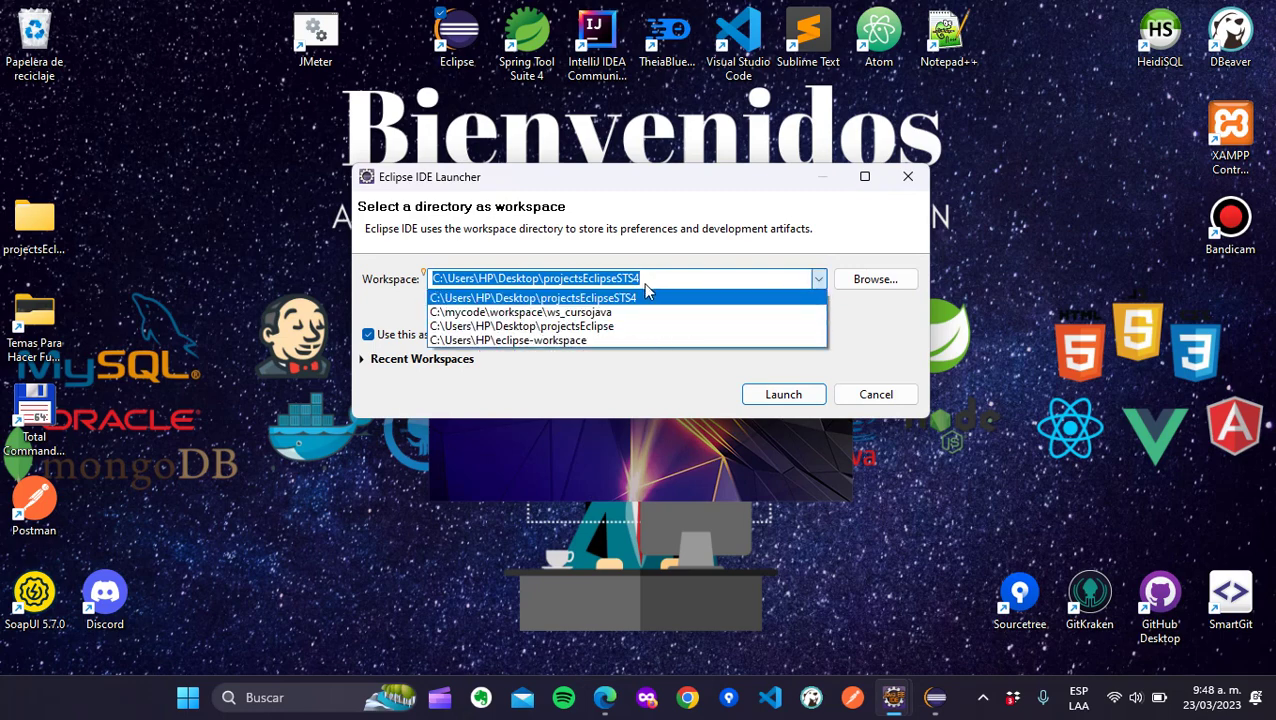
left_click(597, 313)
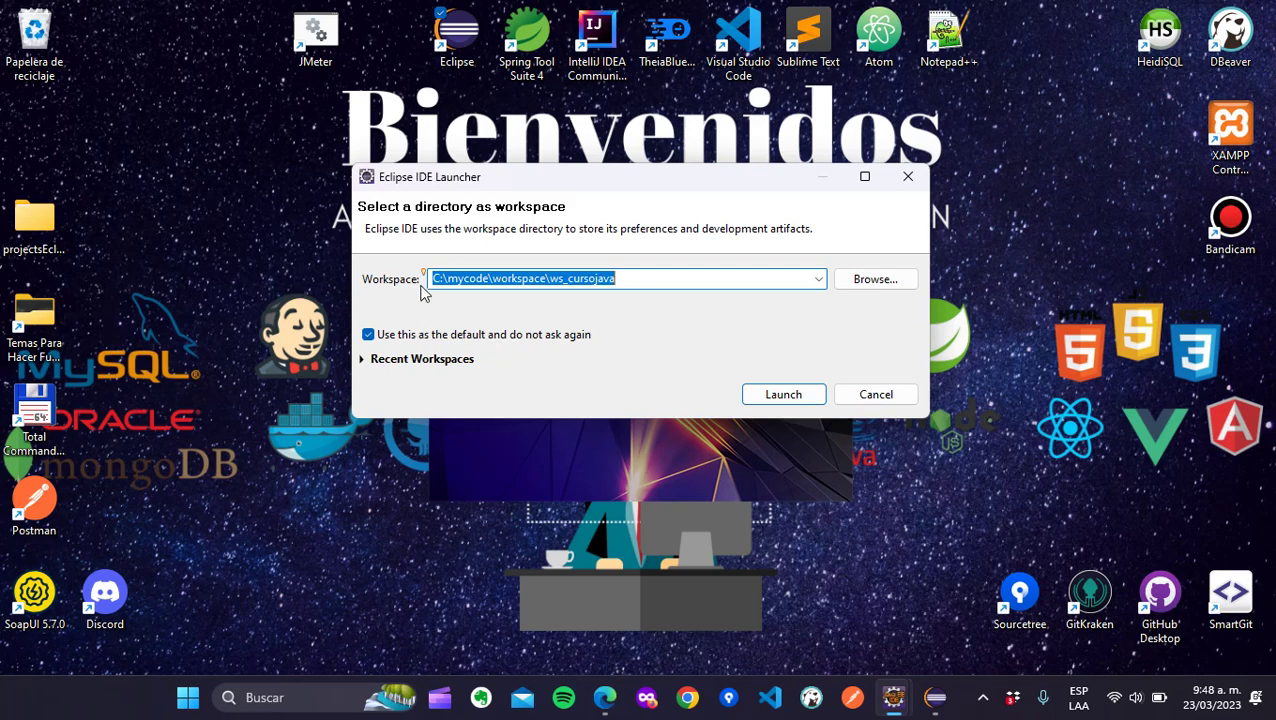
left_click(369, 336)
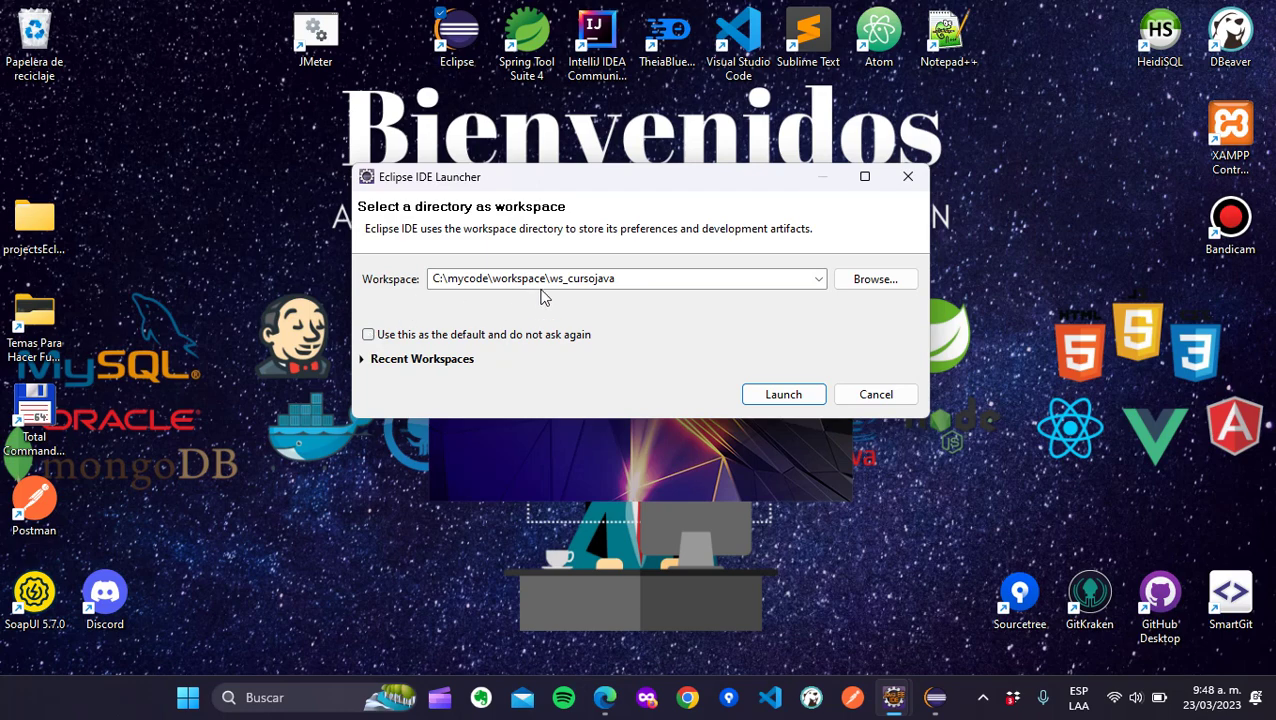
left_click(784, 395)
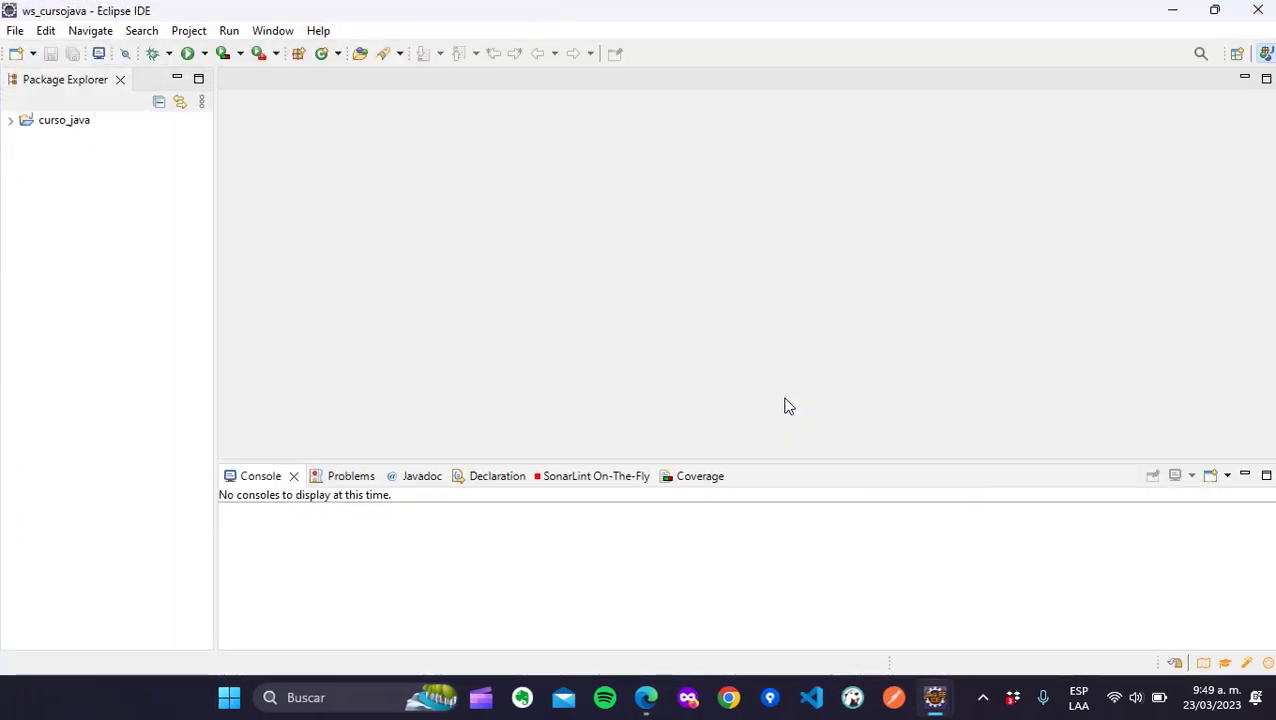
- Minimize the ws_cursojava window and start one more Eclipse instance from the desktop
left_click(1172, 10)
mouse_move(935, 697)
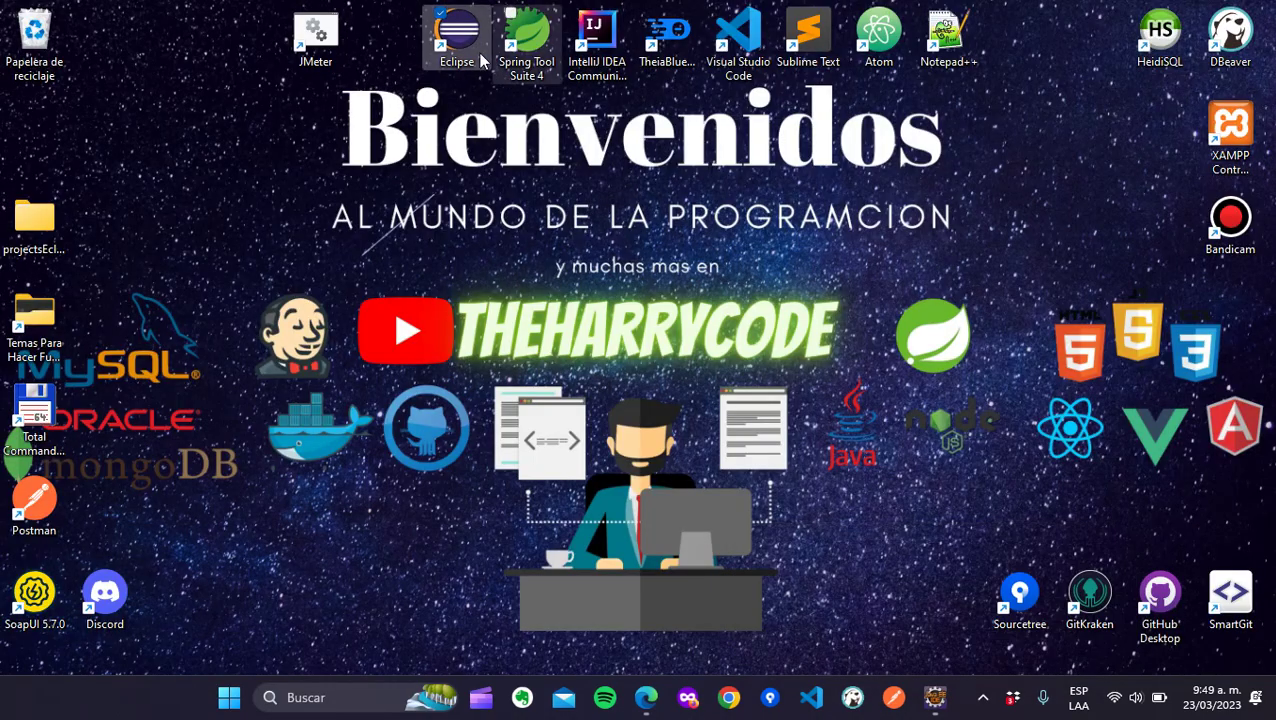
double_click(478, 55)
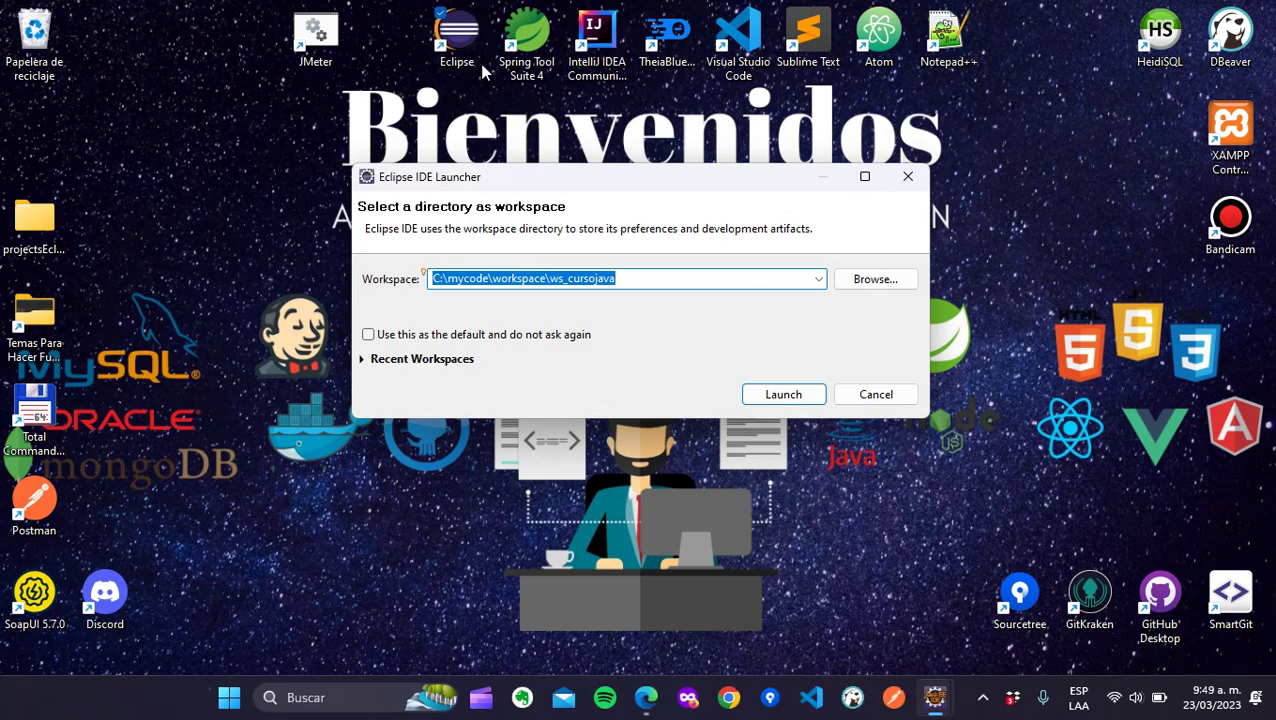
- Select C:\Users\HP\Desktop\projectsEclipseSTS4 as the launcher's workspace, and switch it back to C:\mycode\workspace\ws_cursojava
left_click(818, 282)
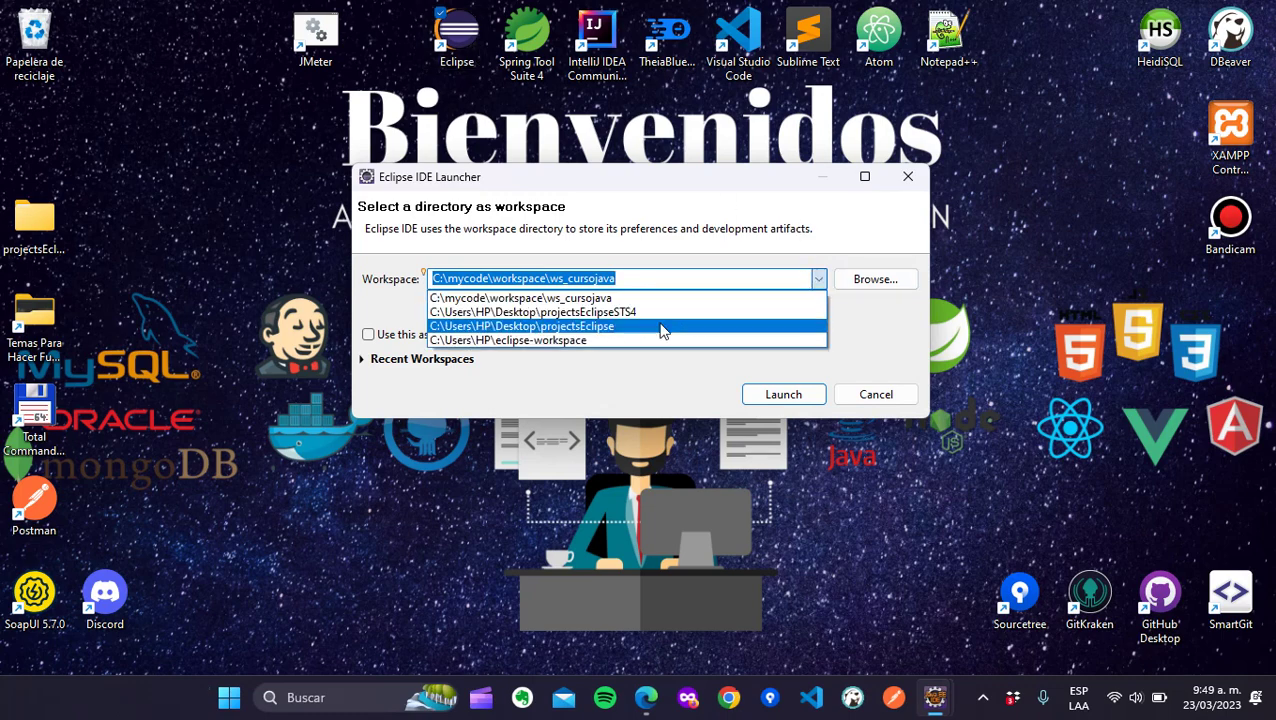
left_click(622, 312)
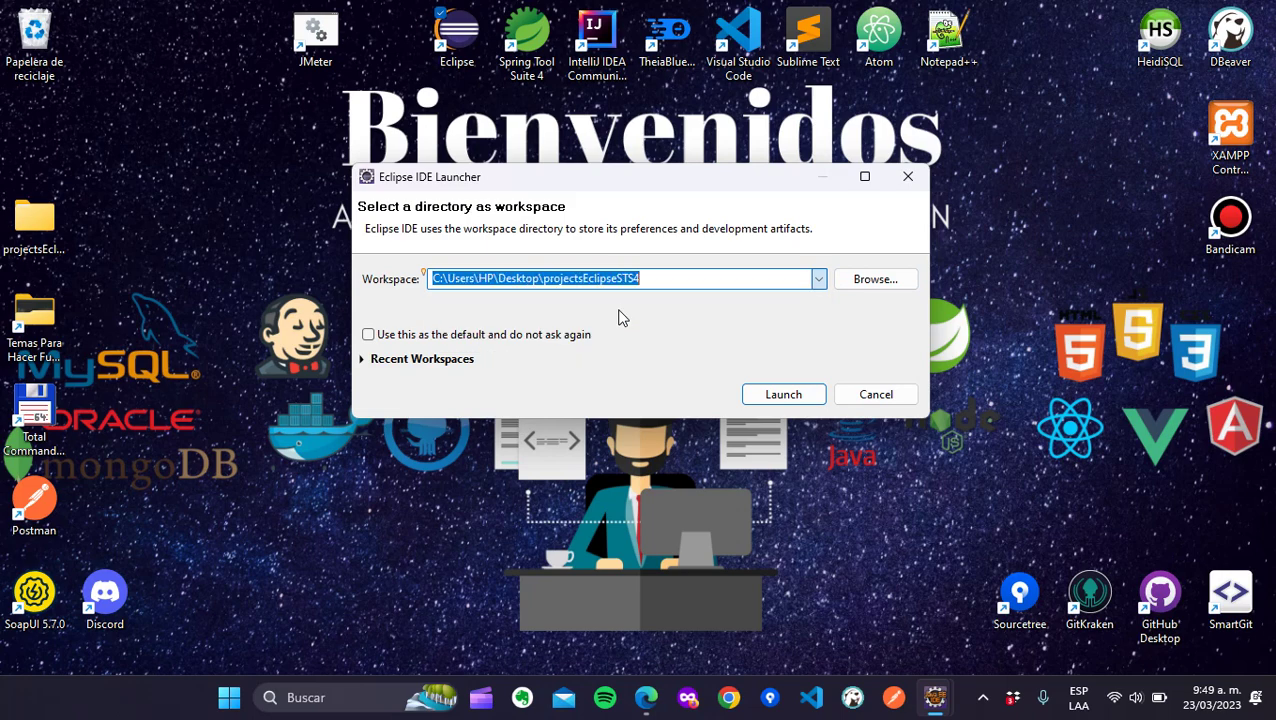
left_click(818, 282)
left_click(620, 298)
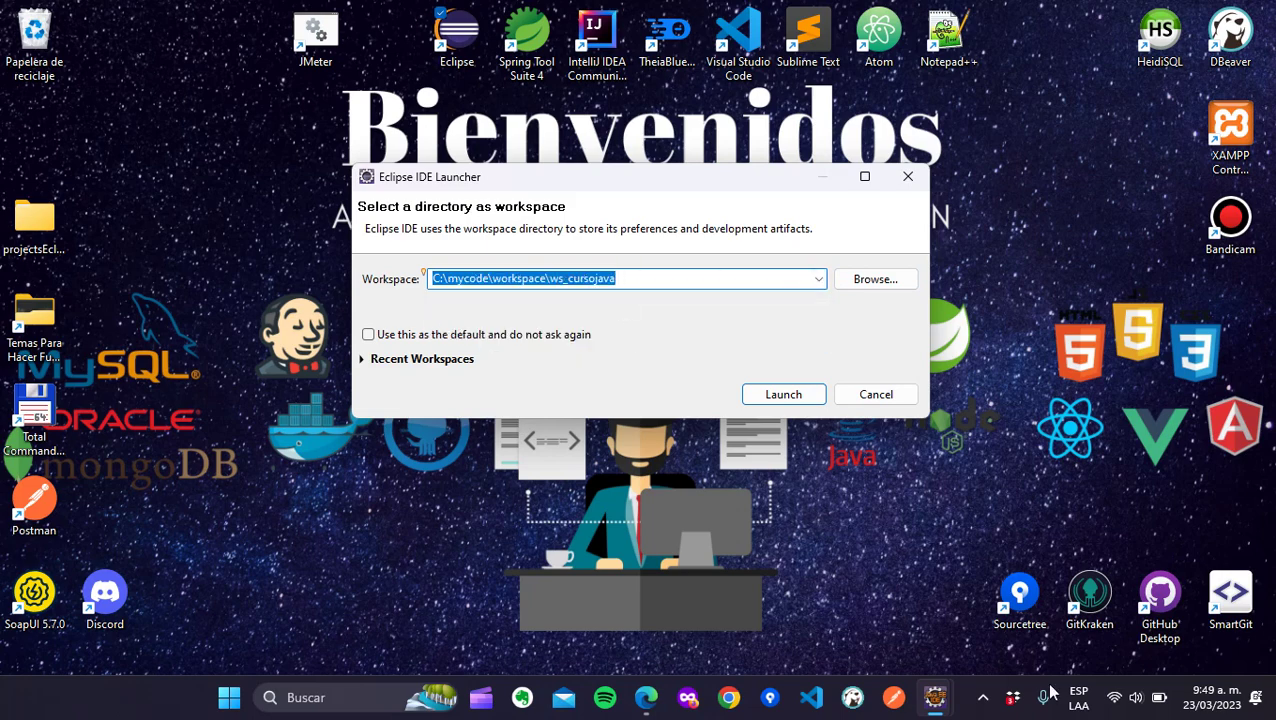
- Compare the workspaces of the two open Eclipse windows with the workspaces offered in the launcher, minimizing both windows
left_click(935, 697)
left_click(800, 616)
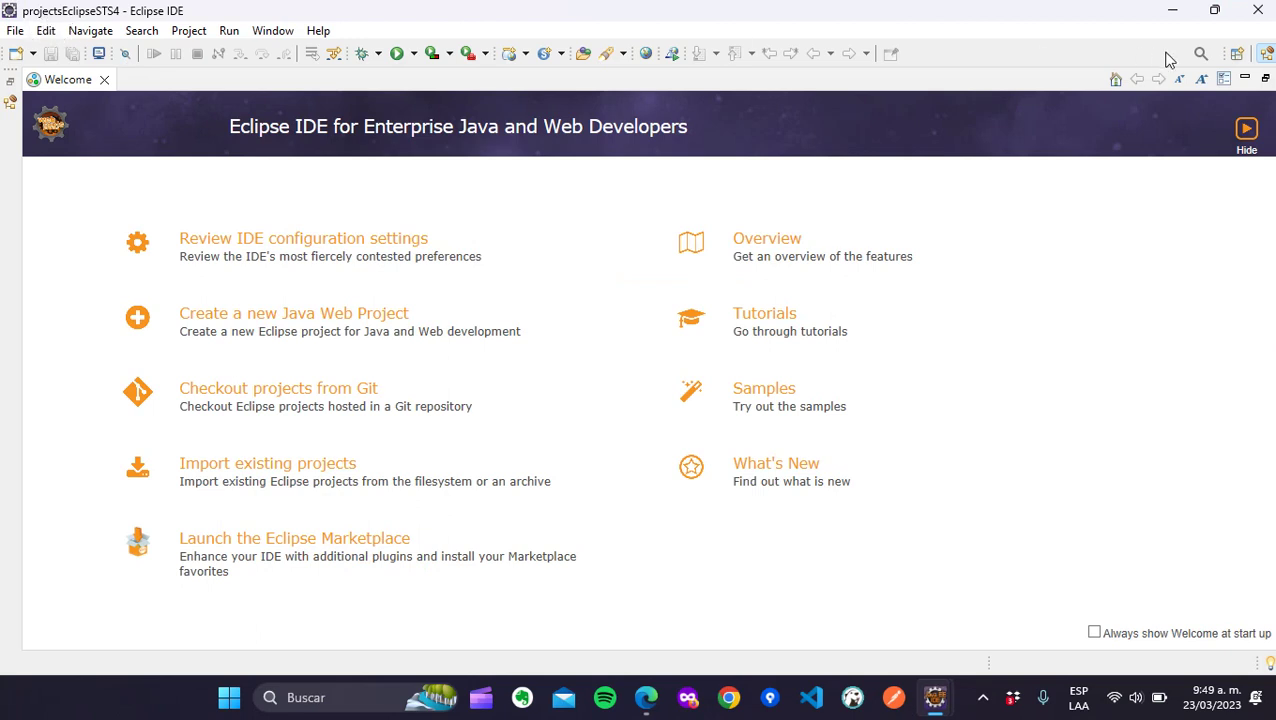
left_click(935, 697)
left_click(910, 590)
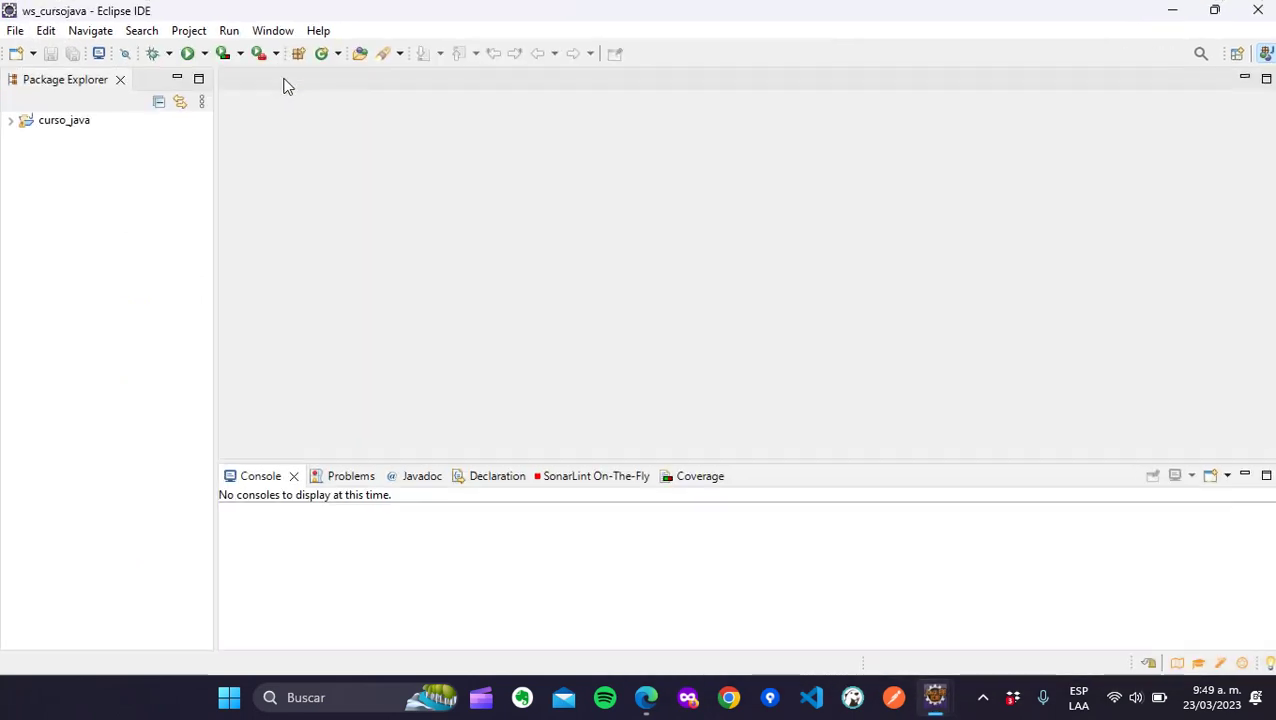
left_click(1172, 10)
left_click(1172, 10)
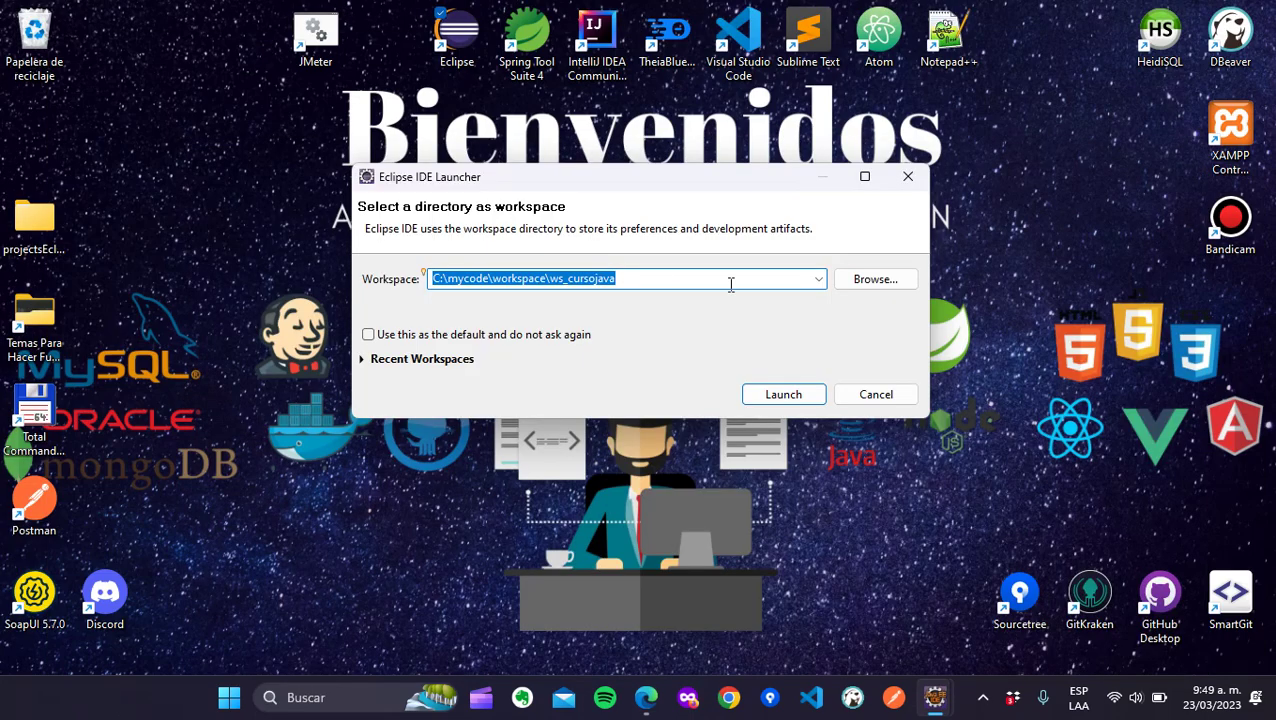
left_click(818, 280)
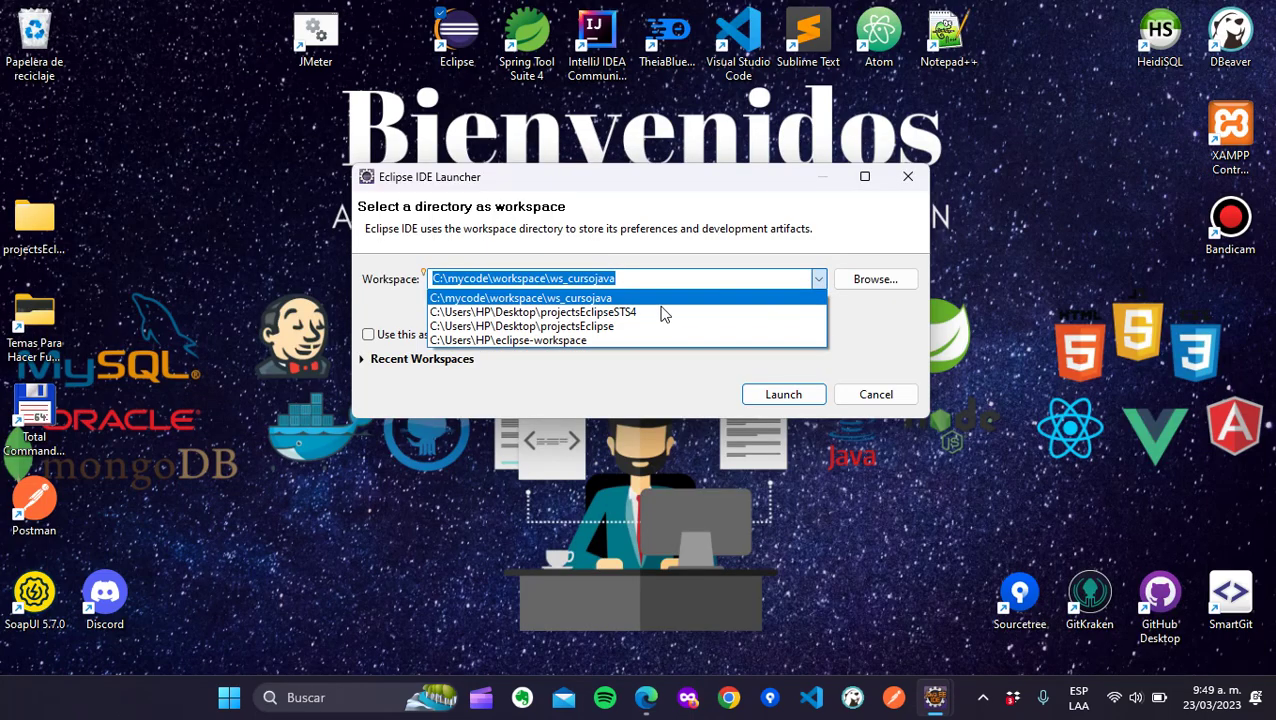
- Try to launch Eclipse with the workspace C:\Users\HP\Desktop\projectsEclipseSTS4, and return to the workspace selection
left_click(580, 313)
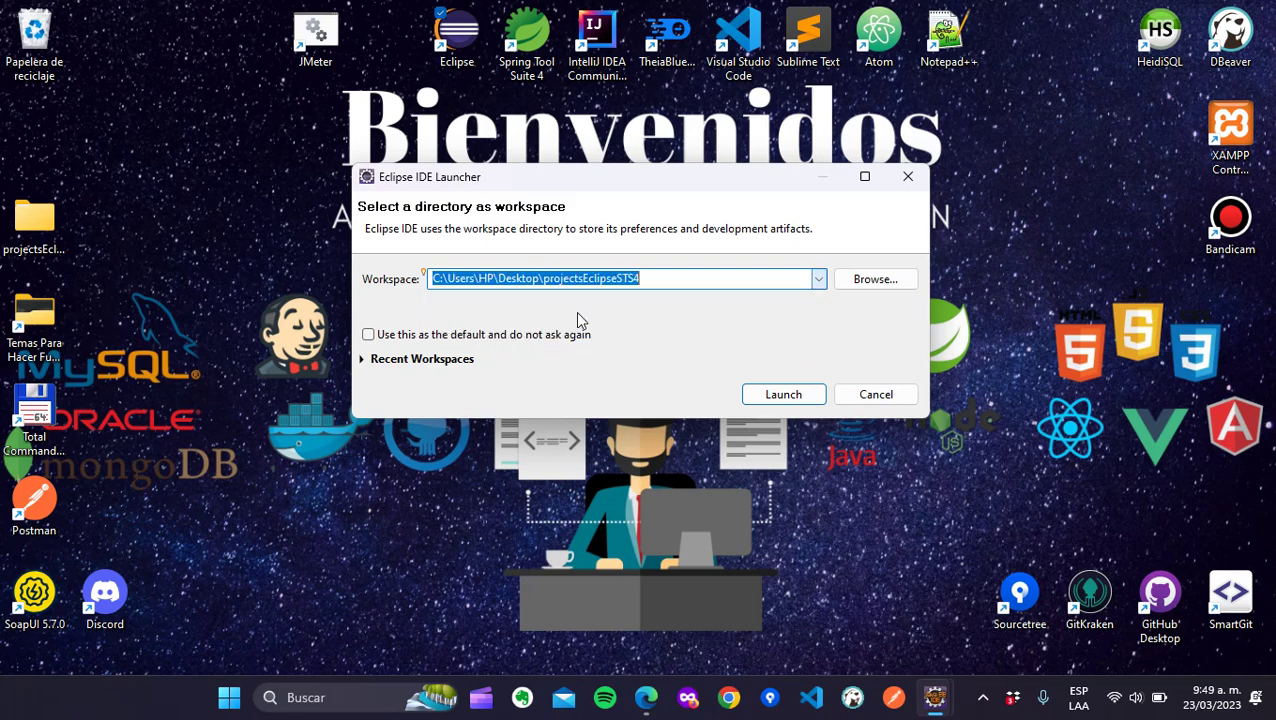
left_click(783, 395)
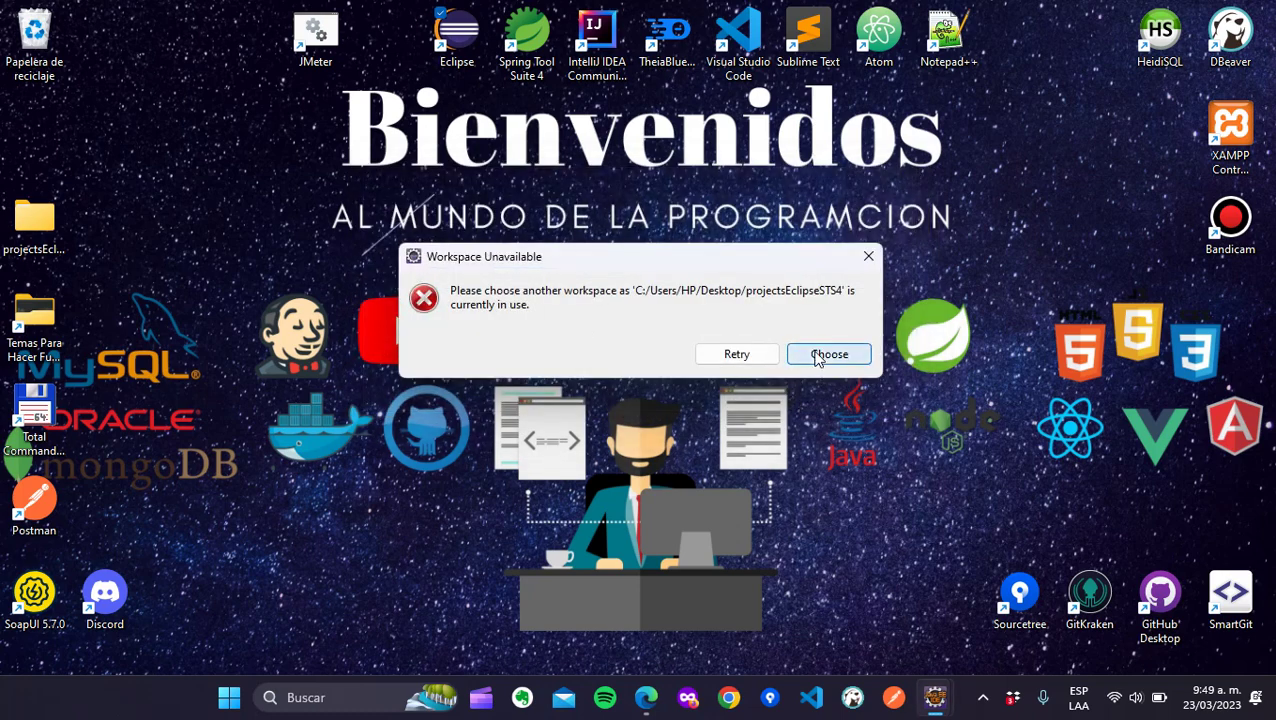
left_click(818, 355)
- Try to launch Eclipse with the workspace C:\mycode\workspace\ws_cursojava, and go back to choosing another workspace
left_click(818, 279)
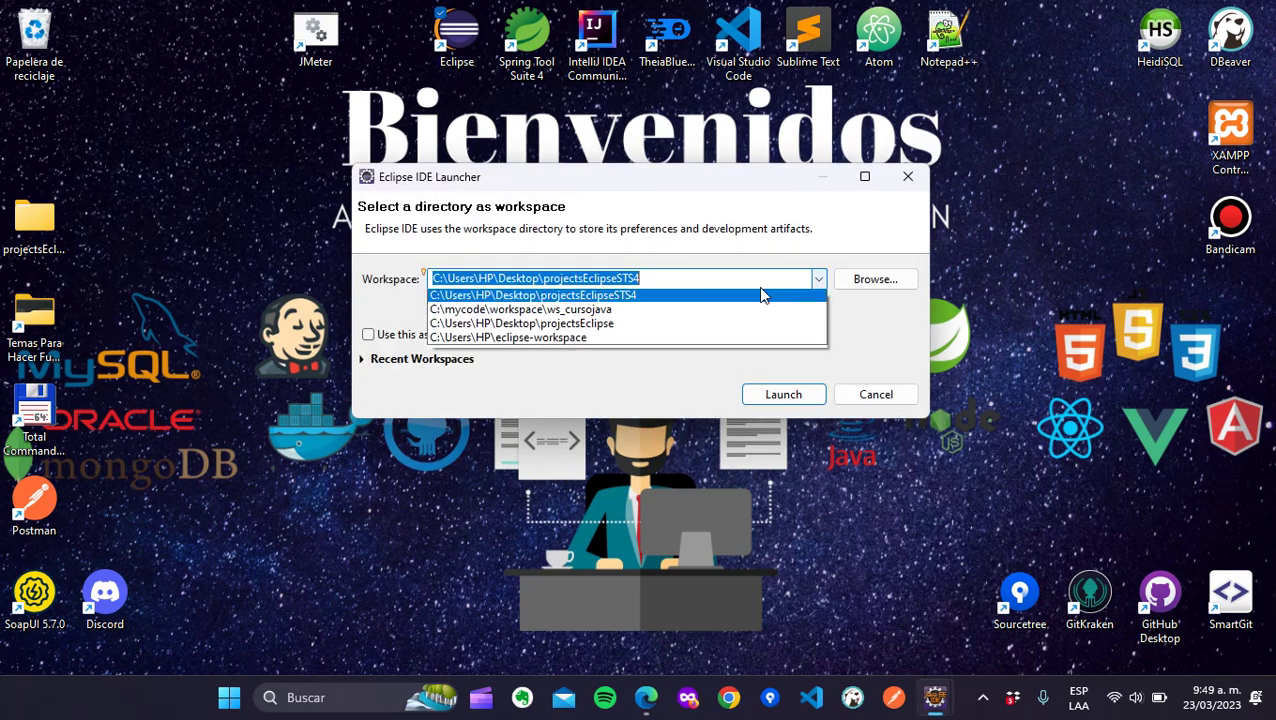
left_click(700, 309)
left_click(788, 398)
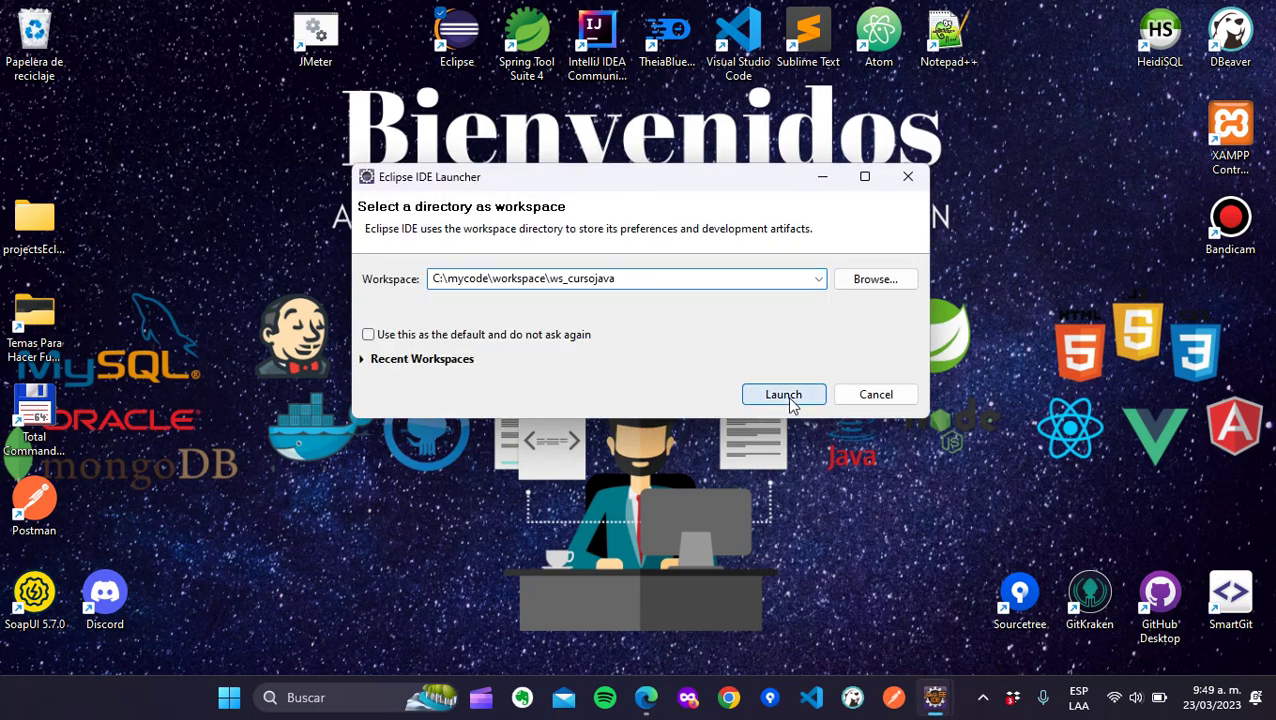
left_click(843, 356)
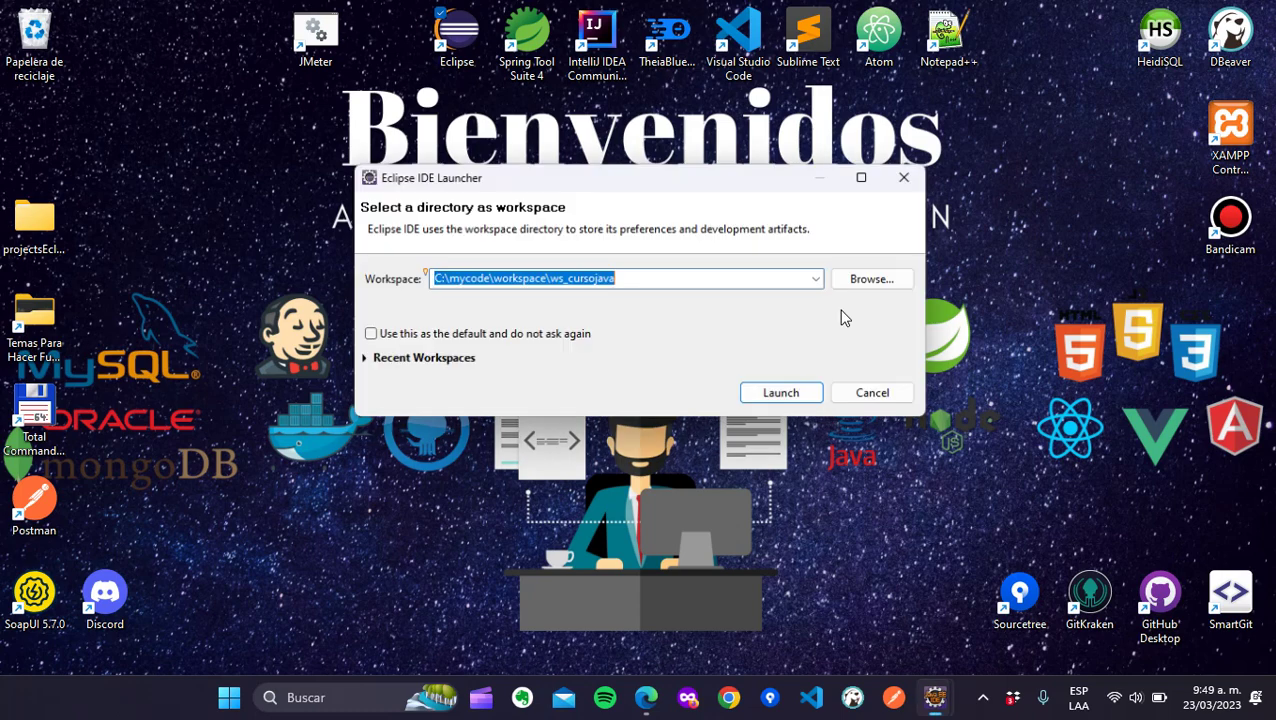
- Select C:\Users\HP\Desktop\projectsEclipse as the workspace and launch Eclipse with it
left_click(818, 280)
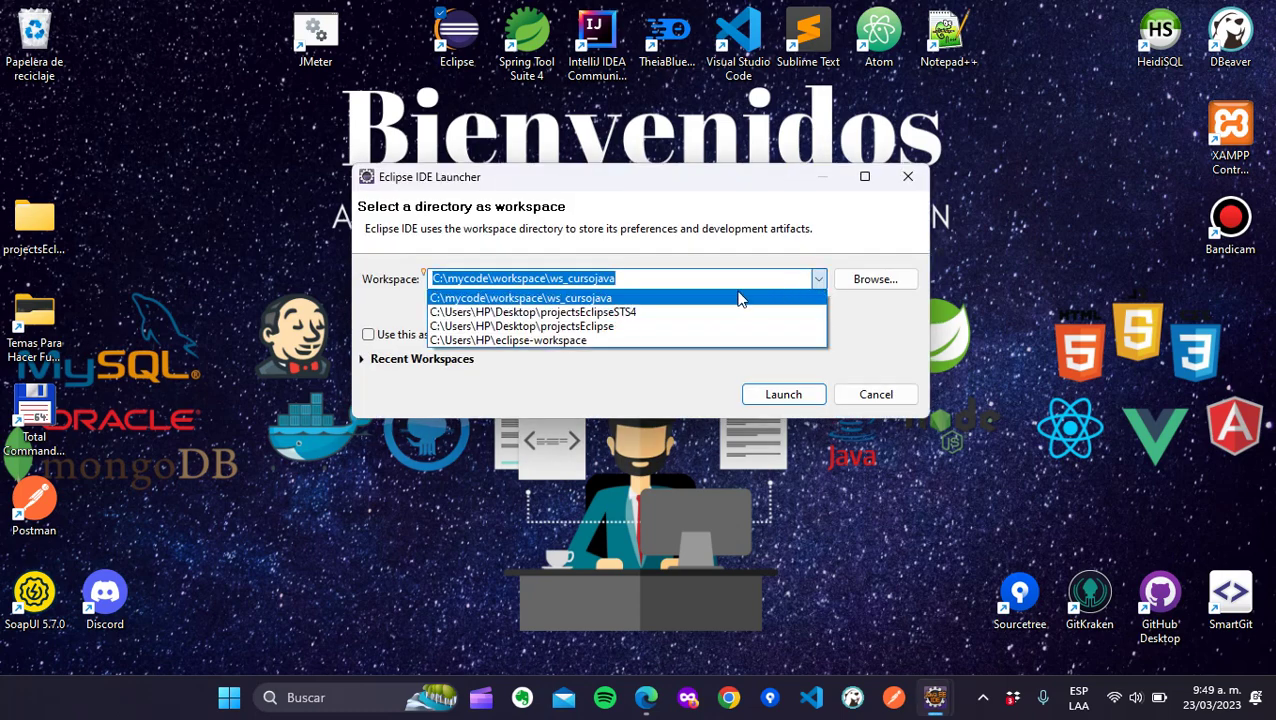
left_click(622, 326)
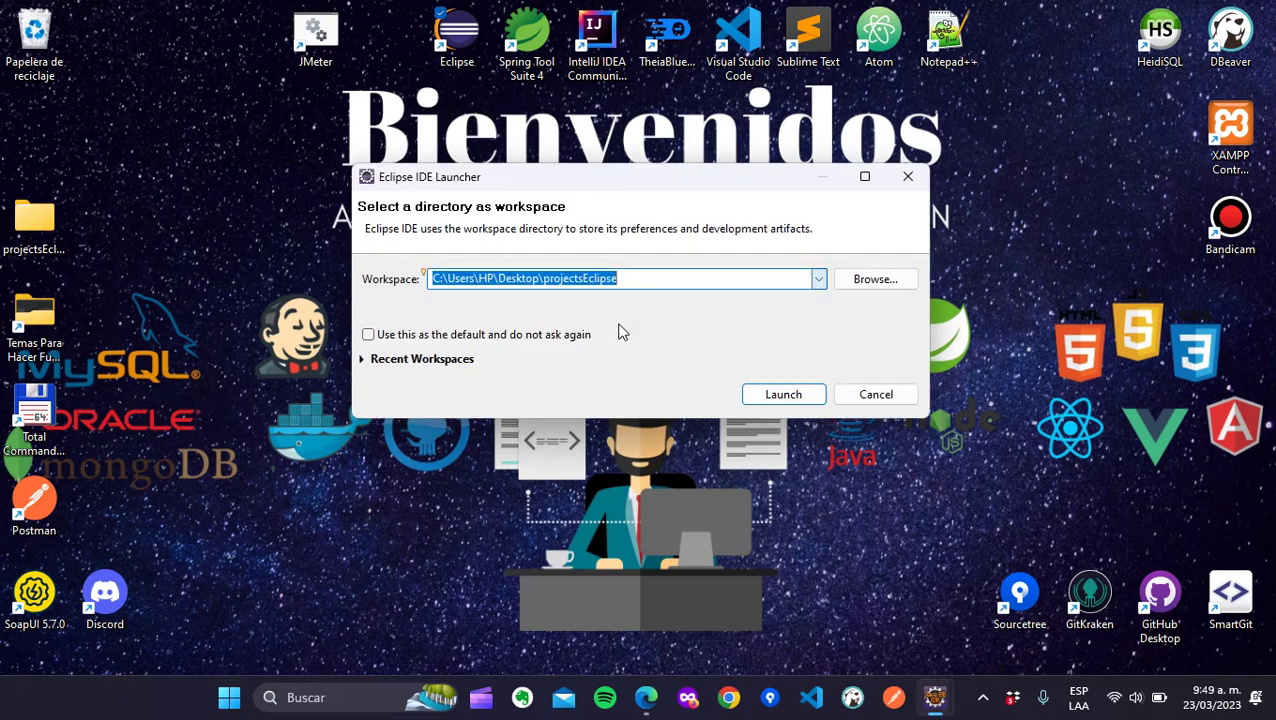
left_click(781, 392)
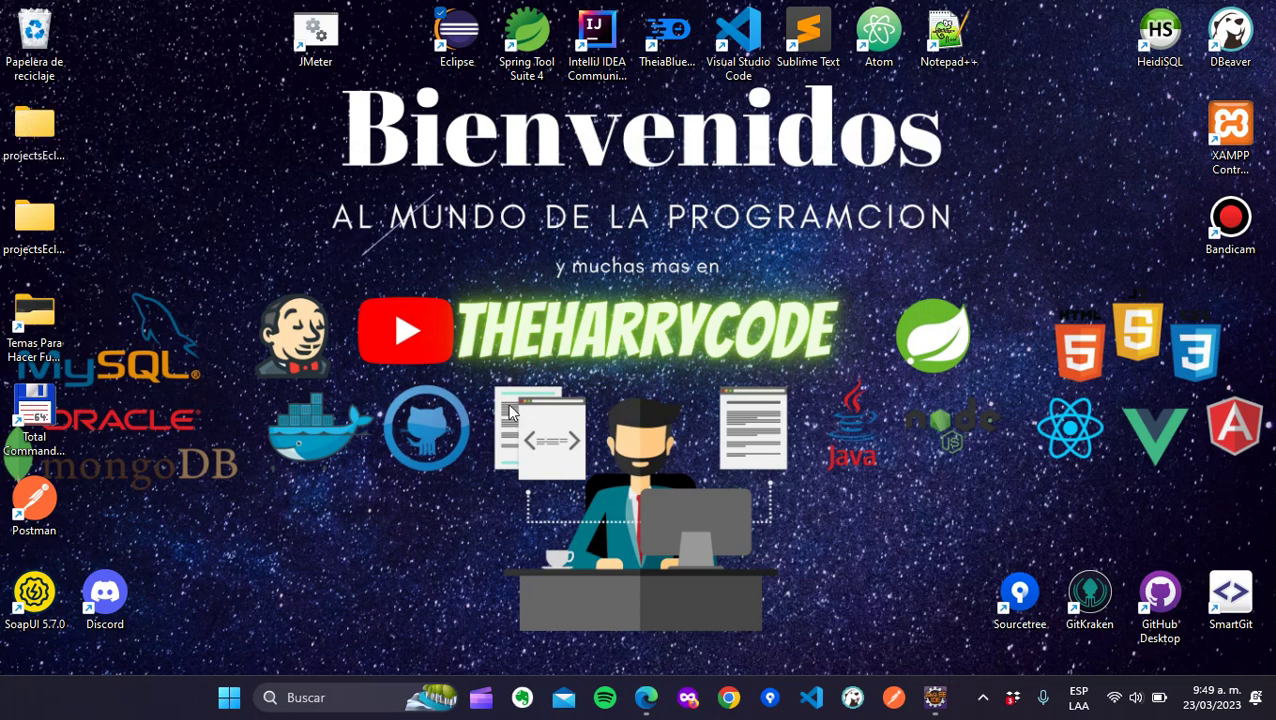